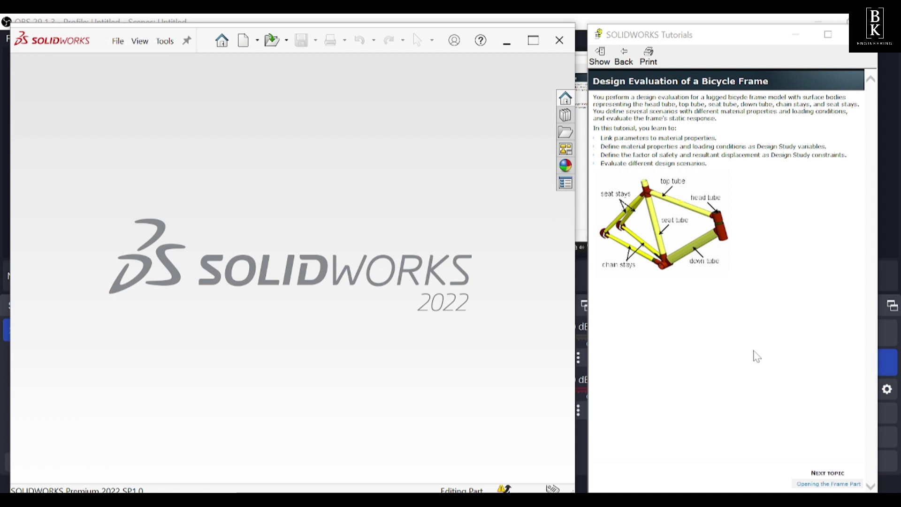
Step: Open the sample part BikeFrame.sldprt from the tutorial's Opening the Frame Part topic, allowing the ActiveX interaction
{"action": "left_click", "coordinate": [818, 486]}
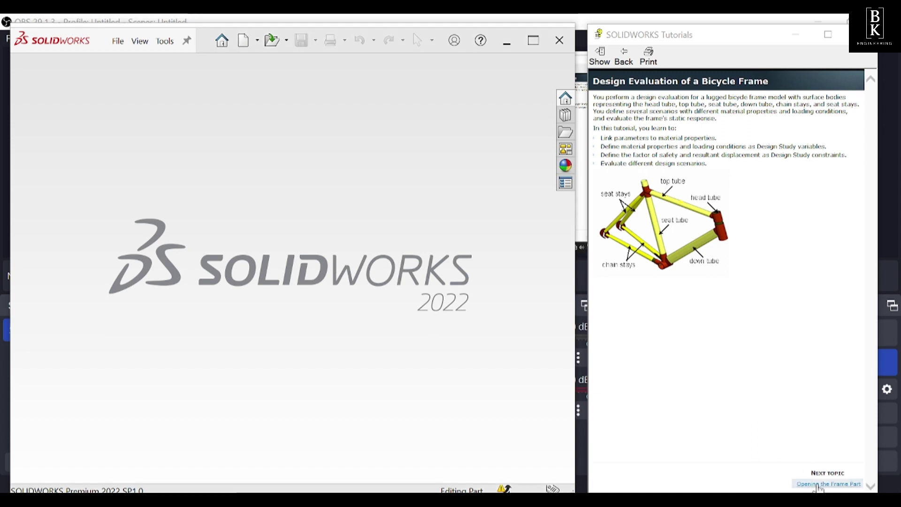
{"action": "left_click", "coordinate": [628, 123]}
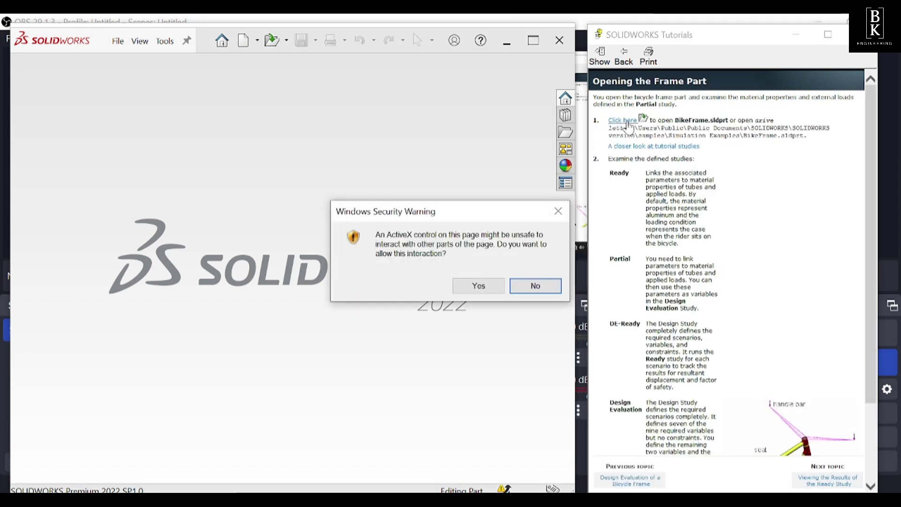
{"action": "left_click", "coordinate": [472, 289]}
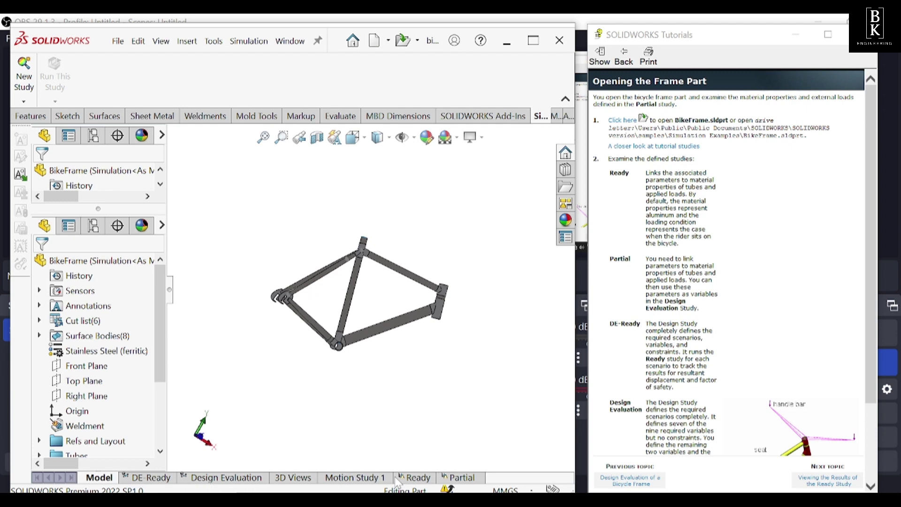
{"action": "middle_click_drag", "start_coordinate": [331, 381], "coordinate": [372, 382]}
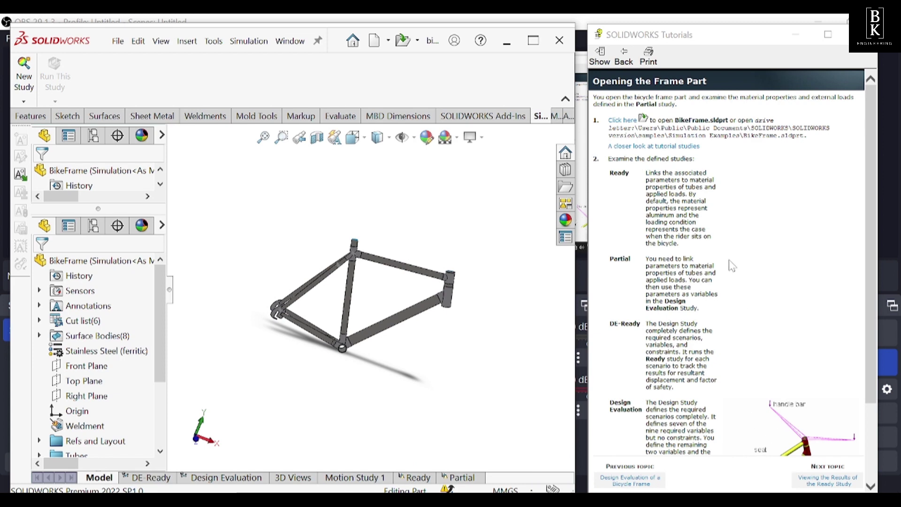
Step: Advance the tutorial to Viewing the Results of the Ready Study and activate the Ready study, collapsing its bikeframe folder and widening the tree
{"action": "left_click", "coordinate": [803, 483]}
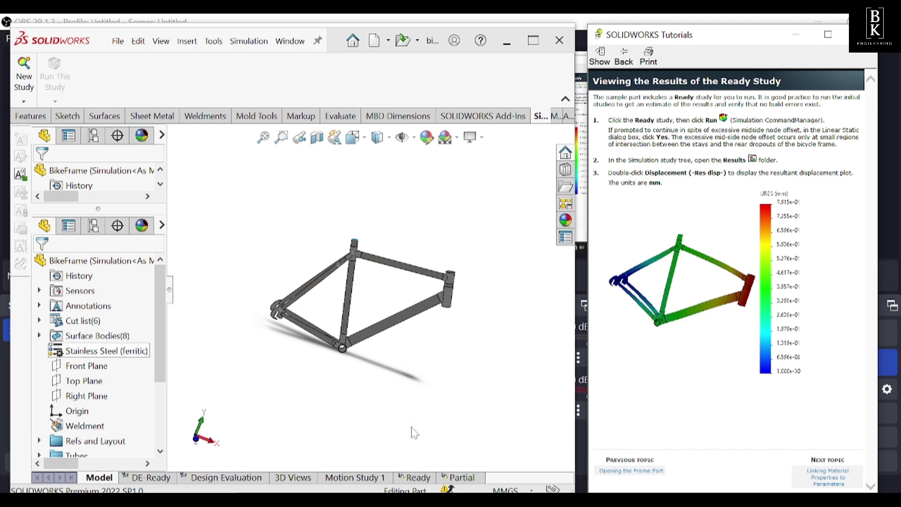
{"action": "left_click", "coordinate": [403, 479]}
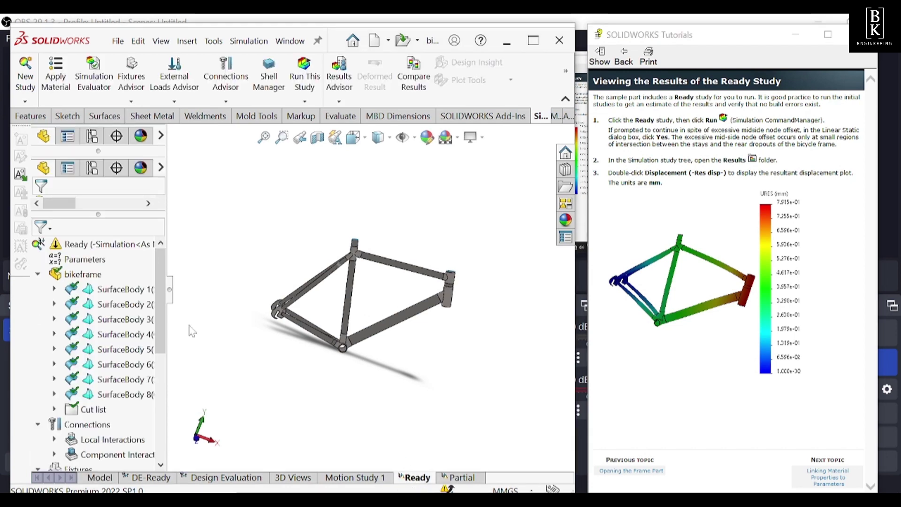
{"action": "left_click", "coordinate": [38, 275]}
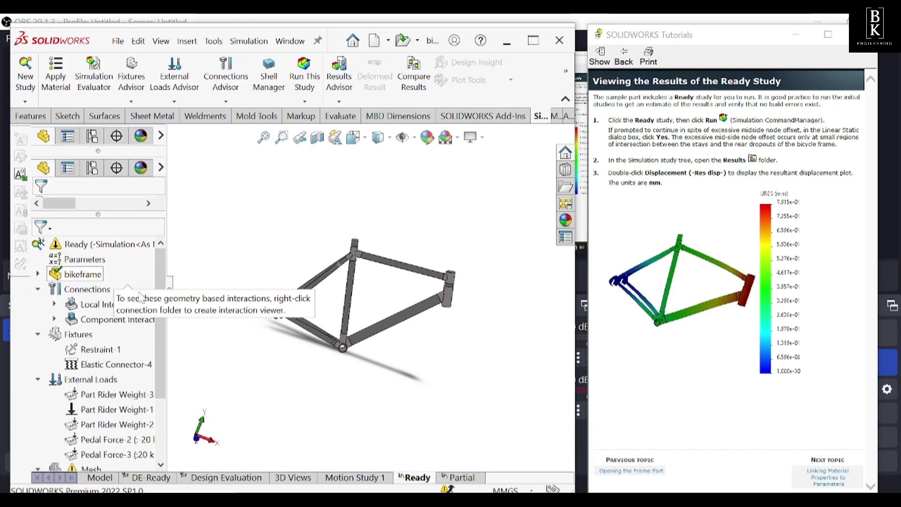
{"action": "left_click_drag", "start_coordinate": [165, 308], "coordinate": [218, 308]}
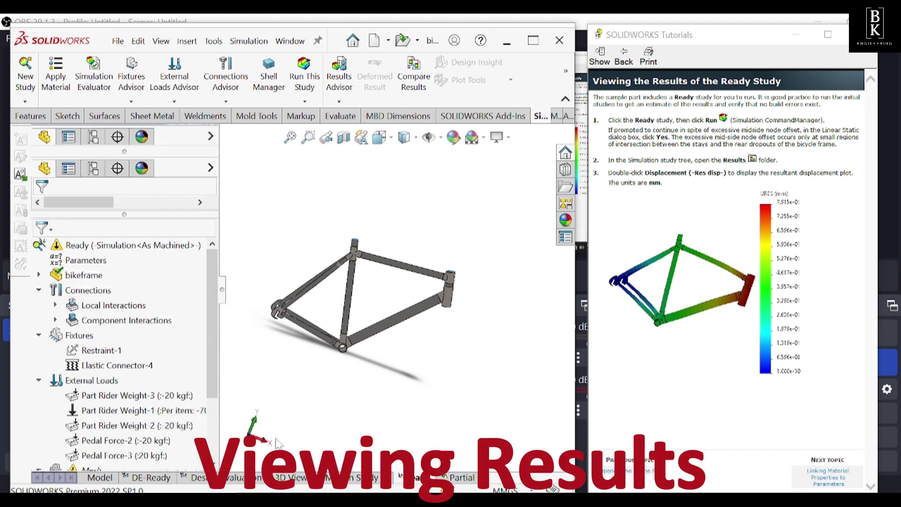
Step: Review the Ready study's parameter definitions and their linked items, and close them without changes
{"action": "right_click", "coordinate": [67, 266]}
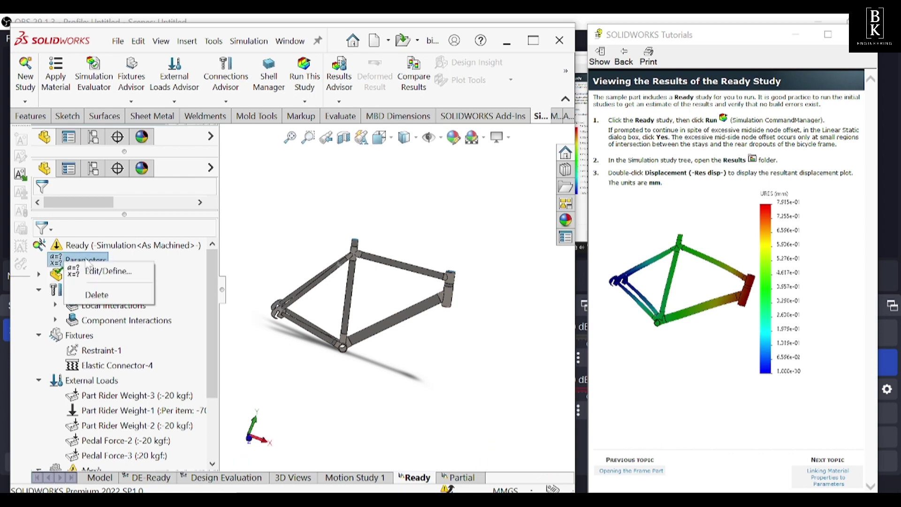
{"action": "left_click", "coordinate": [96, 270]}
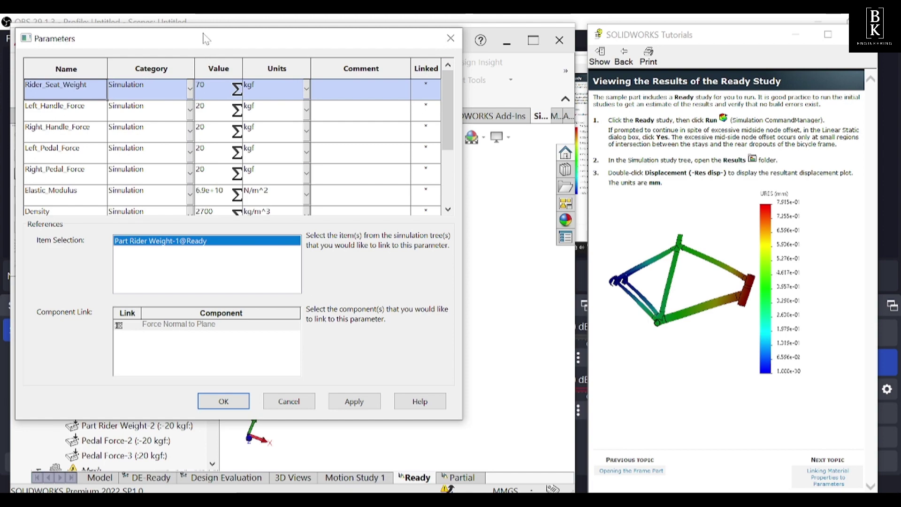
{"action": "left_click_drag", "start_coordinate": [206, 38], "coordinate": [394, 59]}
{"action": "left_click", "coordinate": [38, 380]}
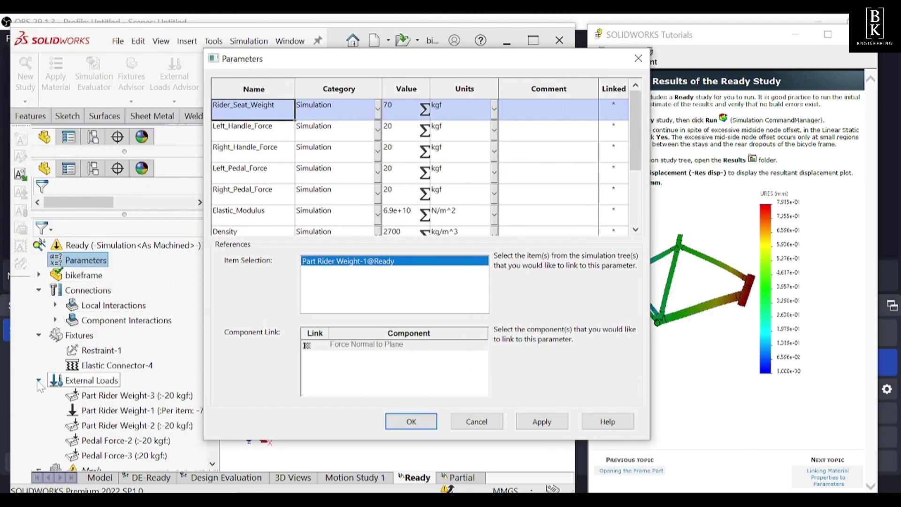
{"action": "left_click_drag", "start_coordinate": [308, 66], "coordinate": [281, 44]}
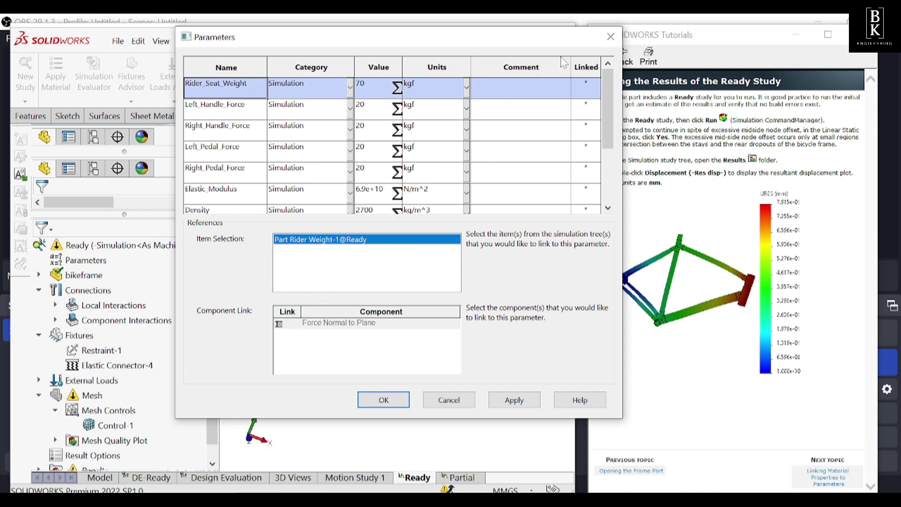
{"action": "left_click", "coordinate": [610, 36]}
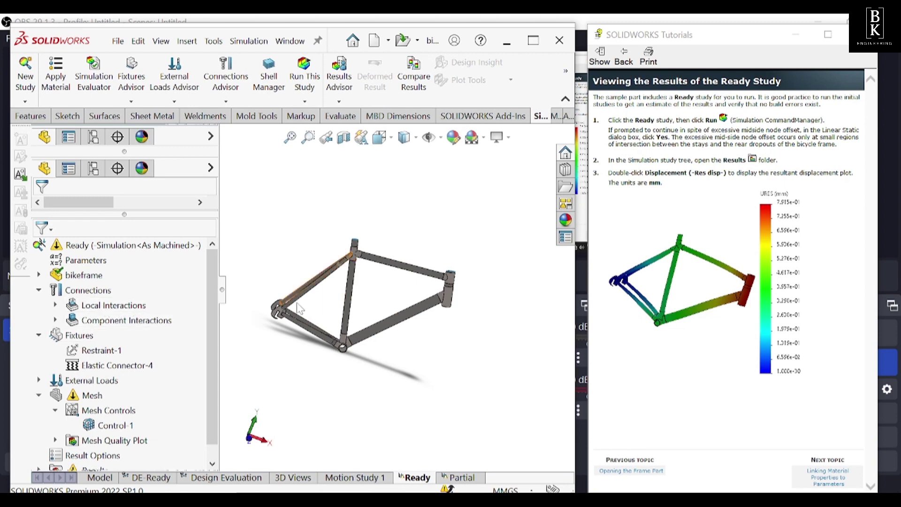
Step: Examine the Ready study's local interactions, checking where the Top Tube is bonded to the frame
{"action": "middle_click_drag", "start_coordinate": [299, 351], "coordinate": [309, 384]}
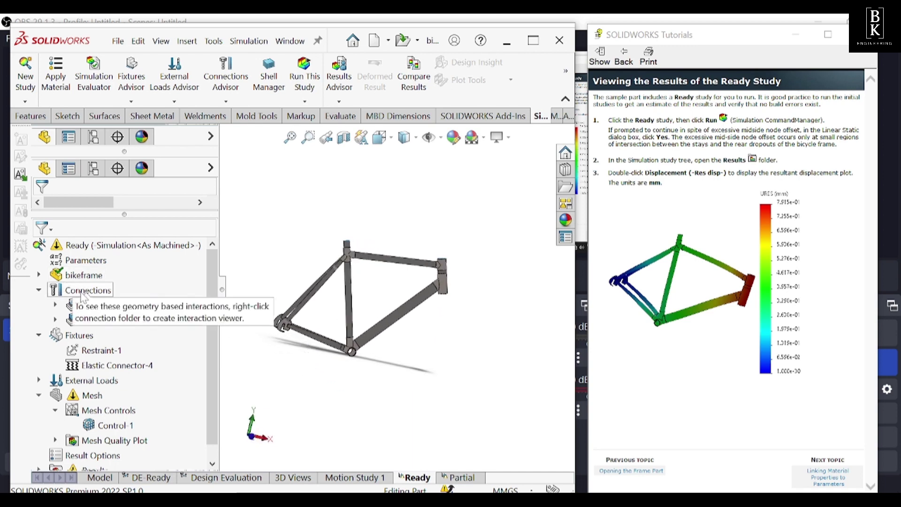
{"action": "left_click", "coordinate": [77, 307]}
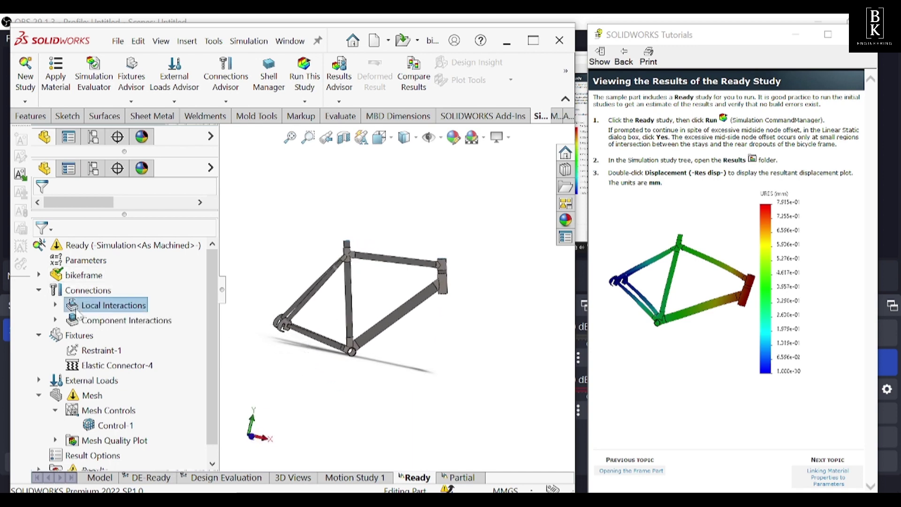
{"action": "left_click", "coordinate": [55, 305]}
{"action": "left_click", "coordinate": [113, 321]}
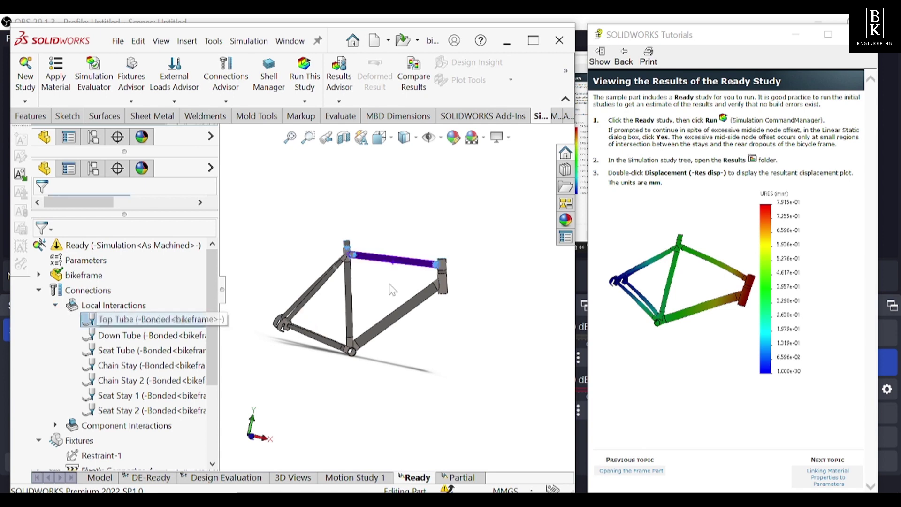
{"action": "scroll", "coordinate": [300, 256], "scroll_direction": "up", "scroll_amount": 5}
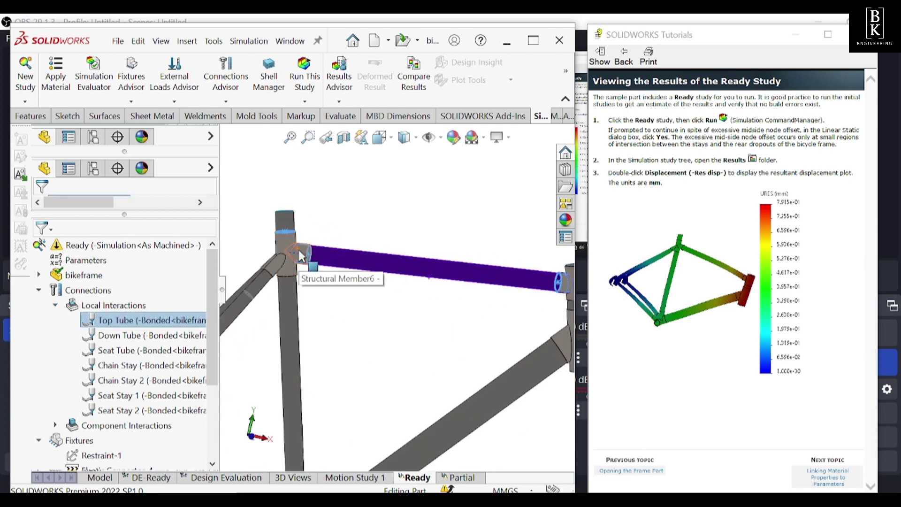
{"action": "scroll", "coordinate": [308, 258], "scroll_direction": "down", "scroll_amount": 2}
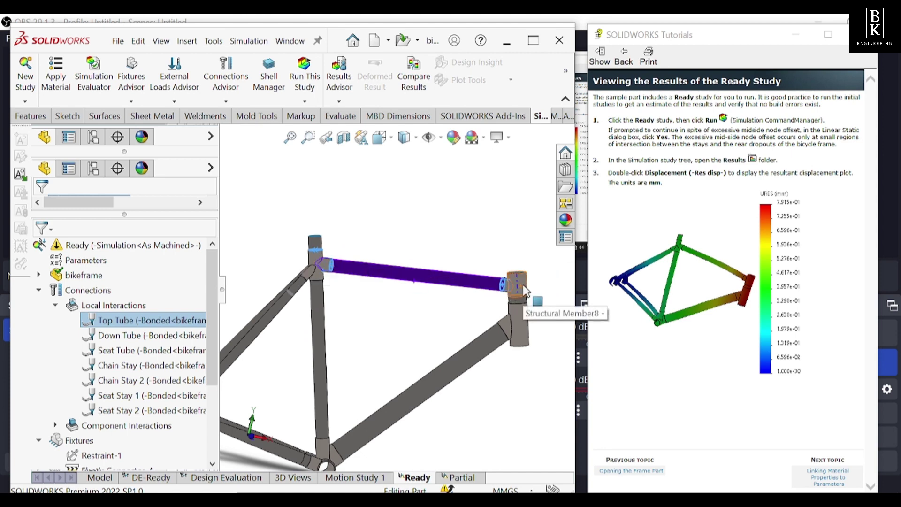
{"action": "key", "text": "f"}
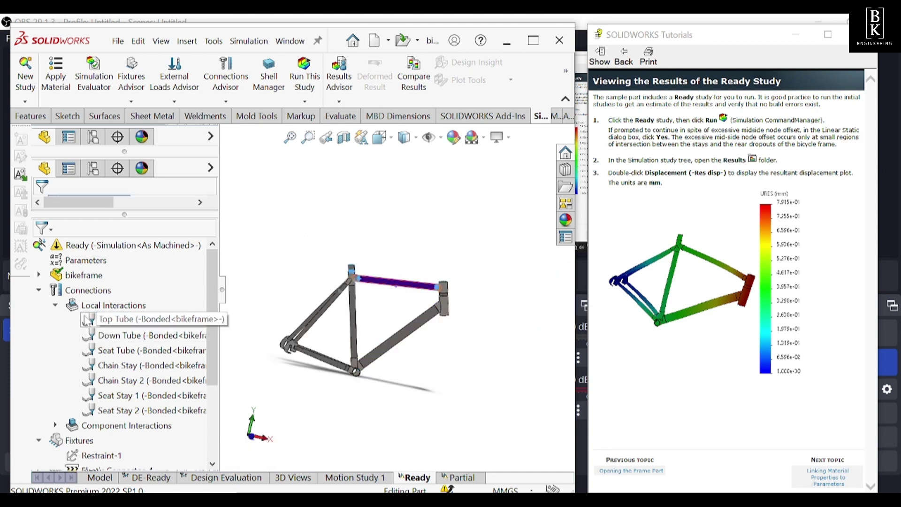
{"action": "left_click", "coordinate": [55, 304]}
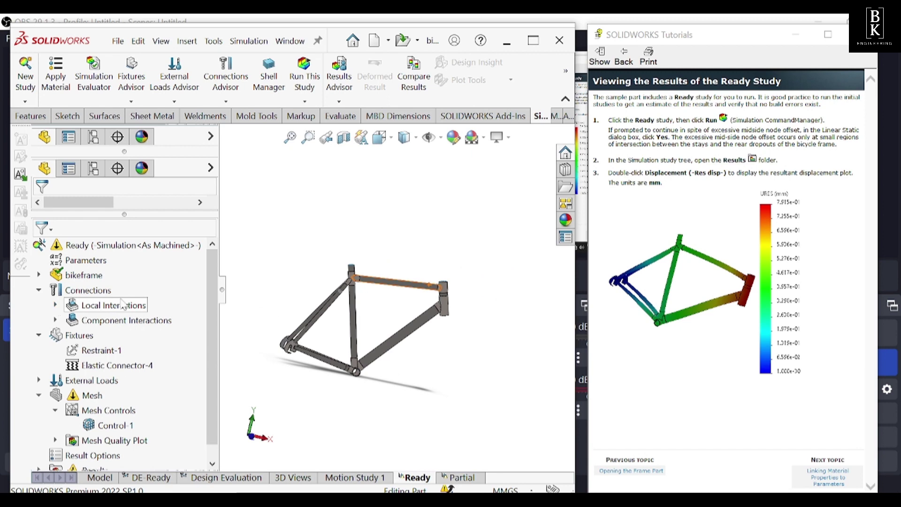
Step: Examine the Ready study's fixtures and mesh control on the frame, collapsing the Connections, Fixtures and Mesh folders
{"action": "left_click", "coordinate": [39, 290]}
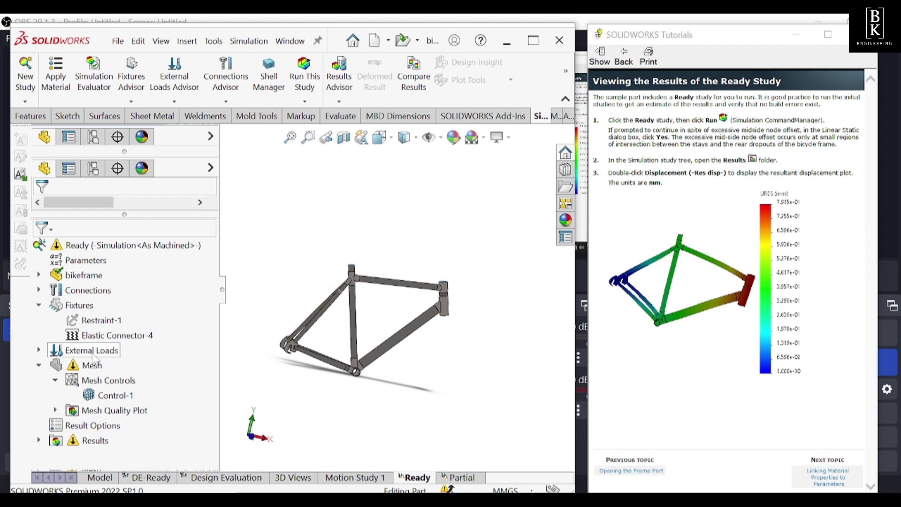
{"action": "left_click", "coordinate": [39, 305]}
{"action": "left_click", "coordinate": [39, 305]}
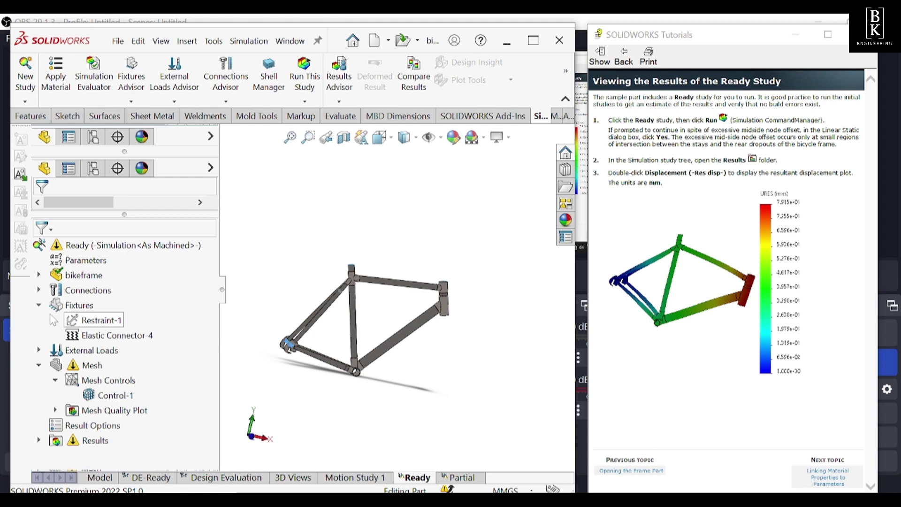
{"action": "left_click", "coordinate": [51, 306]}
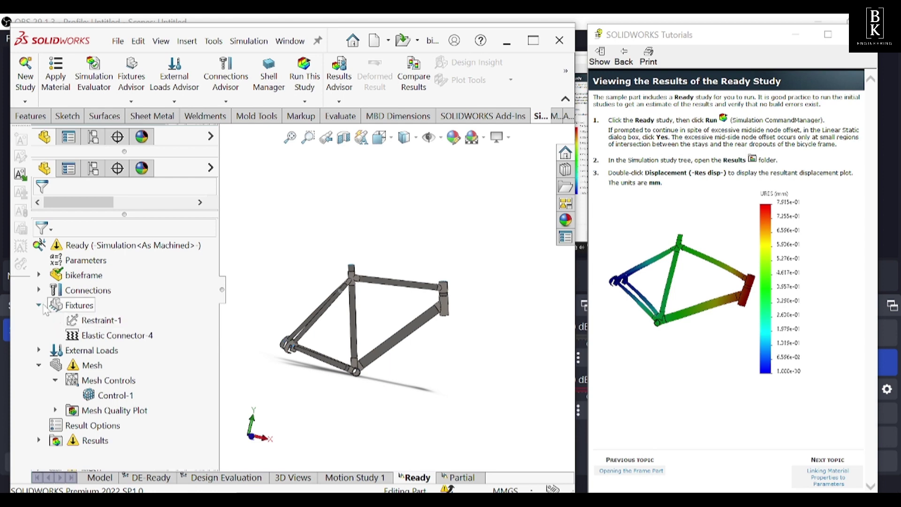
{"action": "left_click", "coordinate": [40, 305]}
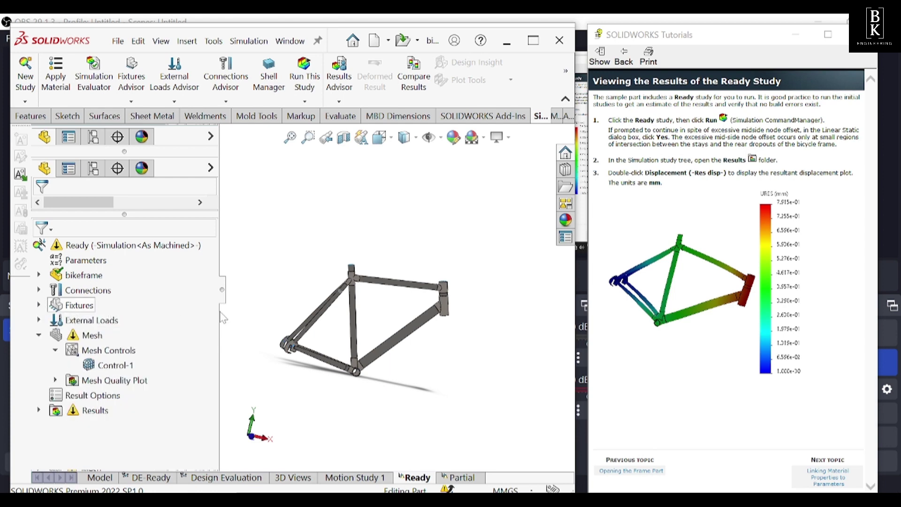
{"action": "middle_click_drag", "start_coordinate": [287, 311], "coordinate": [282, 323]}
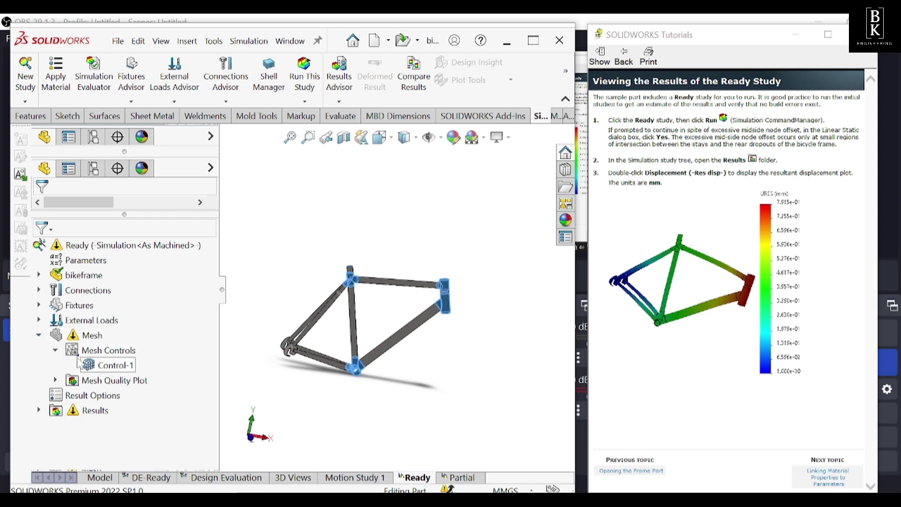
{"action": "left_click", "coordinate": [39, 336]}
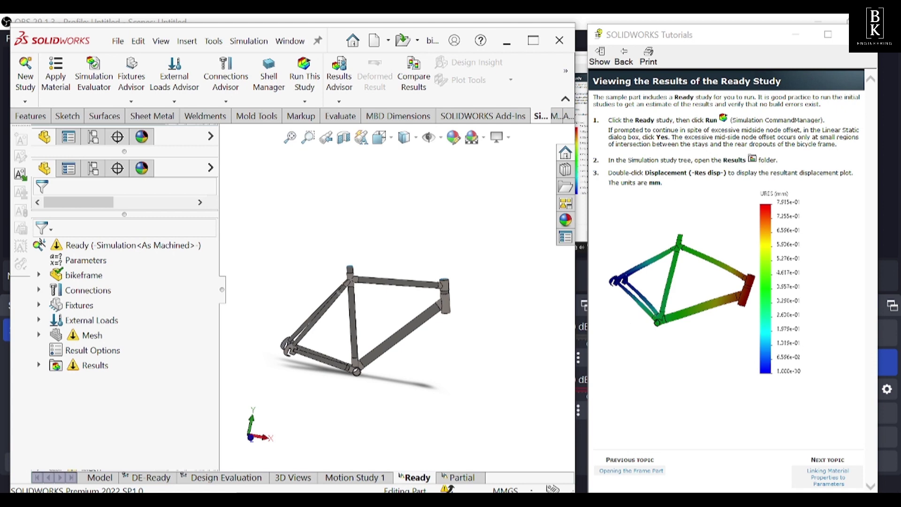
Step: Run the Ready study and inspect the von Mises stress plot on the deformed frame
{"action": "left_click", "coordinate": [309, 86]}
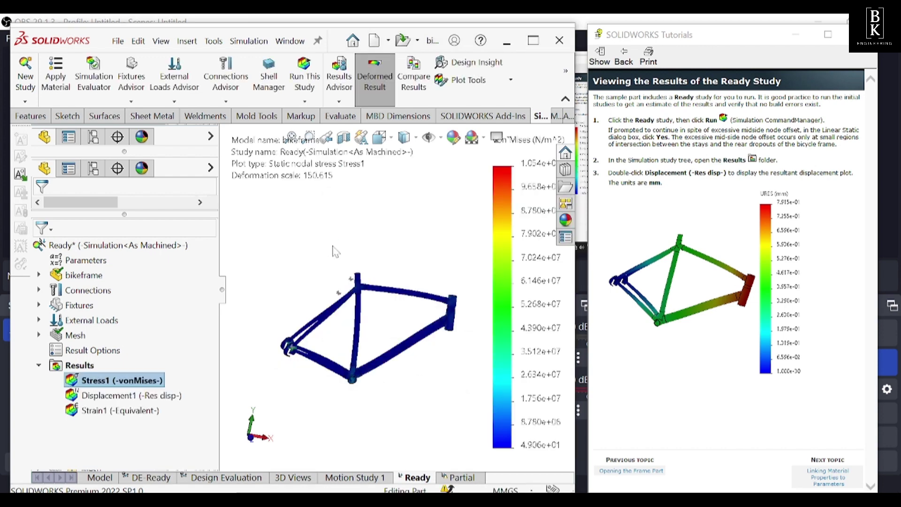
{"action": "mouse_move", "coordinate": [358, 225]}
{"action": "middle_mouse_down"}
{"action": "mouse_move", "coordinate": [387, 235]}
{"action": "mouse_move", "coordinate": [388, 254]}
{"action": "mouse_move", "coordinate": [365, 226]}
{"action": "mouse_move", "coordinate": [354, 240]}
{"action": "middle_mouse_up"}
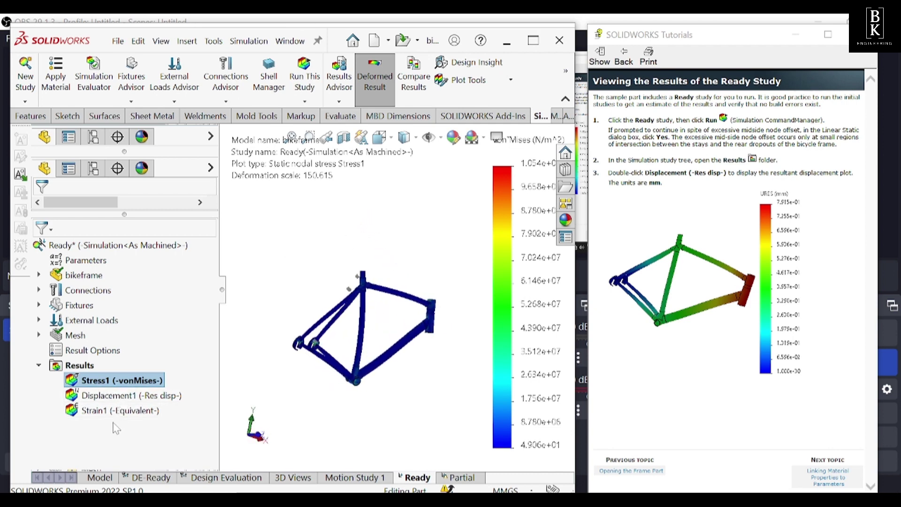
{"action": "mouse_move", "coordinate": [345, 397]}
{"action": "middle_mouse_down"}
{"action": "mouse_move", "coordinate": [317, 373]}
{"action": "mouse_move", "coordinate": [328, 401]}
{"action": "middle_mouse_up"}
Step: Display the Displacement1 (-Res disp-) plot and inspect the resultant displacement across the frame
{"action": "double_click", "coordinate": [118, 396]}
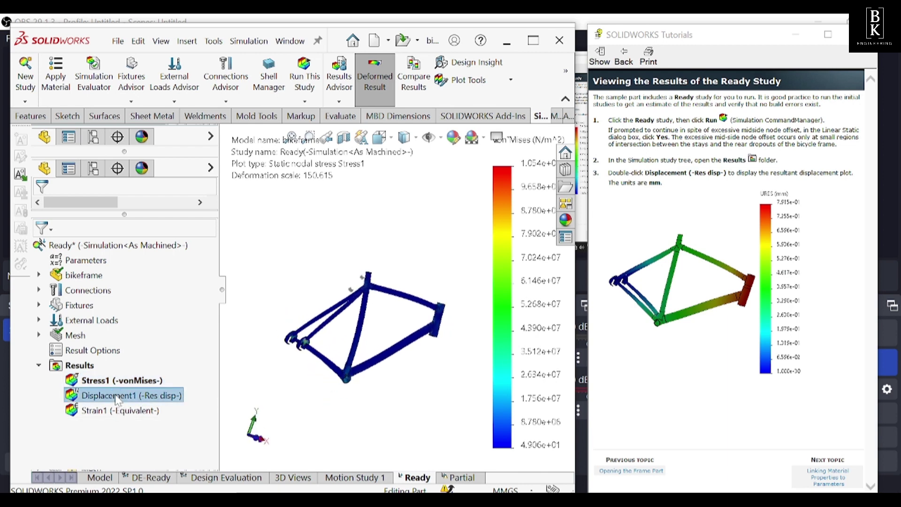
{"action": "middle_click_drag", "start_coordinate": [434, 316], "coordinate": [349, 309]}
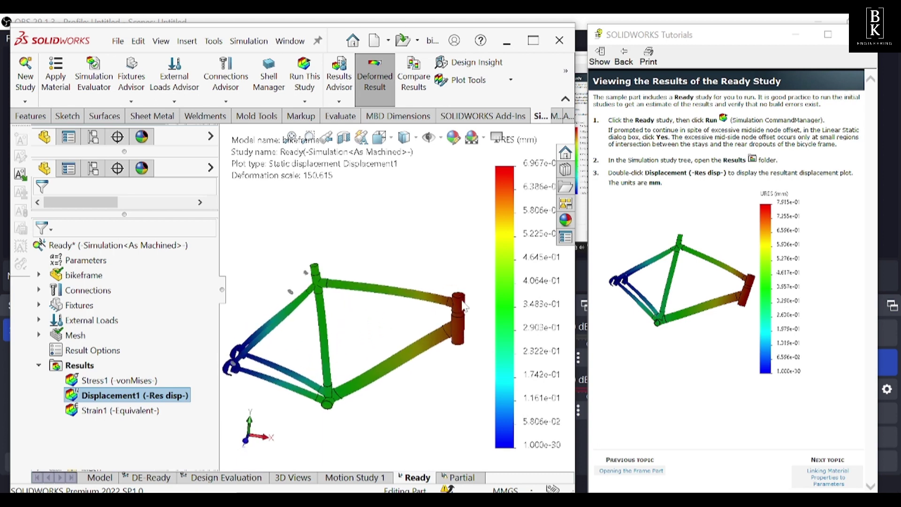
{"action": "scroll", "coordinate": [466, 323], "scroll_direction": "up", "scroll_amount": 3}
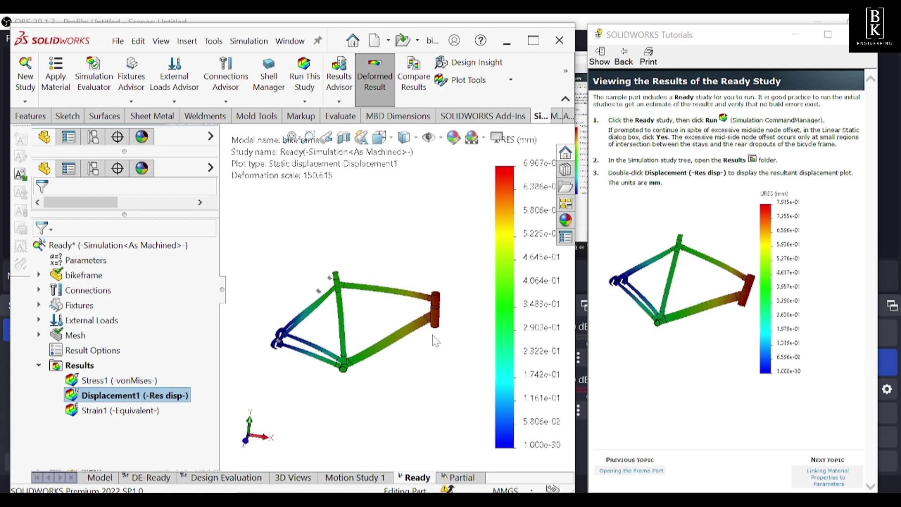
{"action": "middle_click_drag", "start_coordinate": [434, 362], "coordinate": [438, 364]}
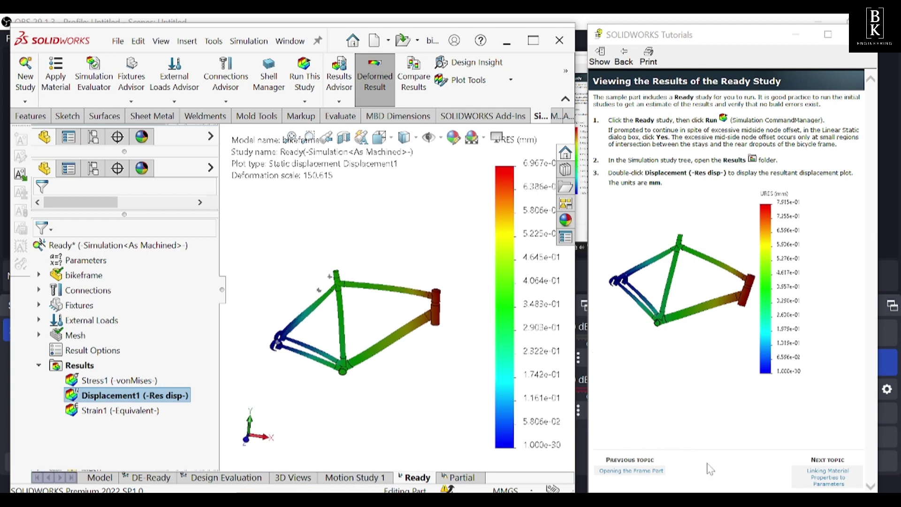
Step: Advance the tutorial to Linking Material Properties to Parameters and activate the Partial study
{"action": "left_click", "coordinate": [828, 477]}
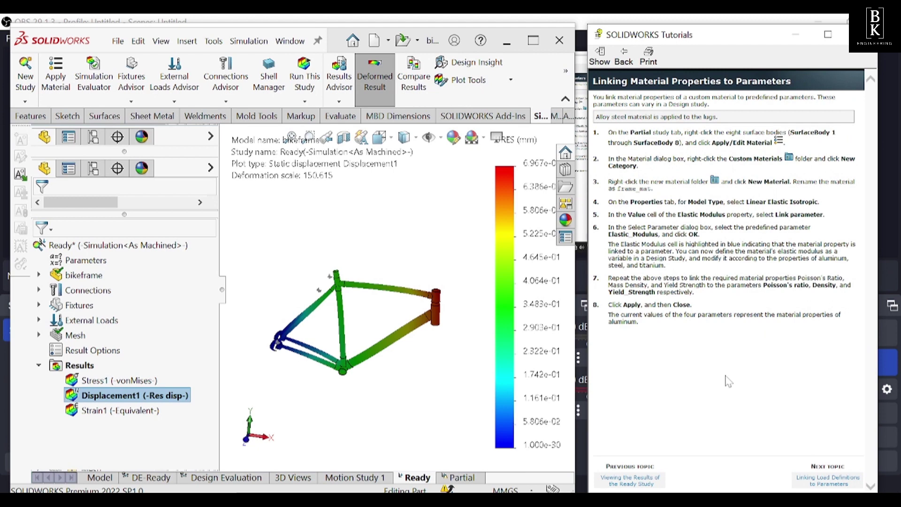
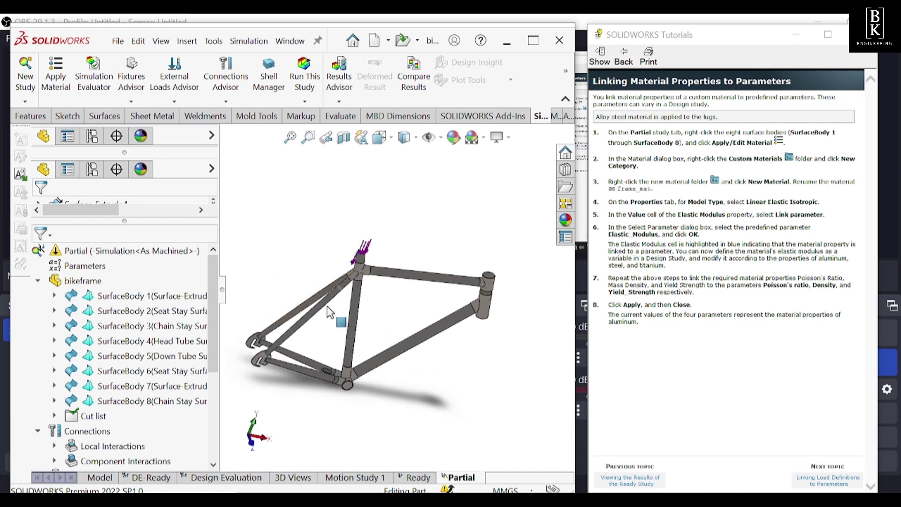
{"action": "middle_click_drag", "start_coordinate": [339, 383], "coordinate": [306, 396]}
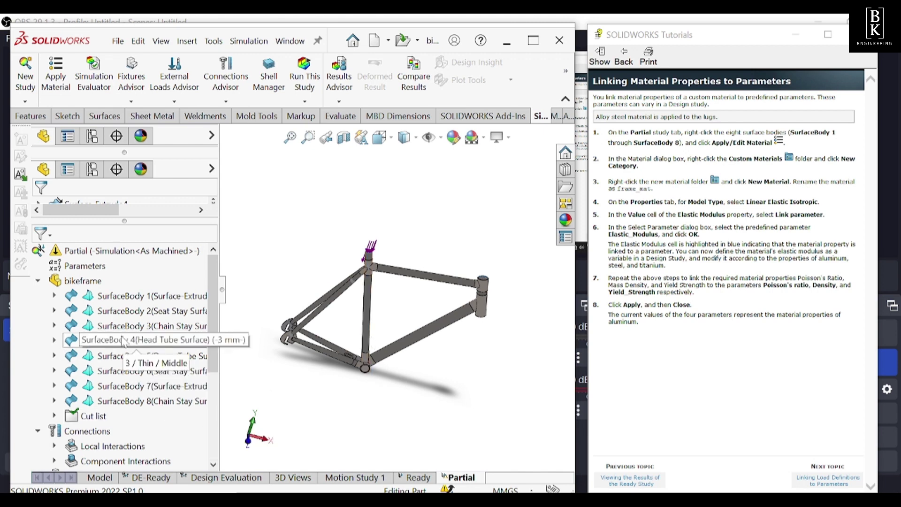
Step: Select SurfaceBody 1 through SurfaceBody 8 in the Partial study and start Apply/Edit Material for them
{"action": "left_click", "coordinate": [136, 296]}
{"action": "left_click", "coordinate": [134, 310], "text": "ctrl"}
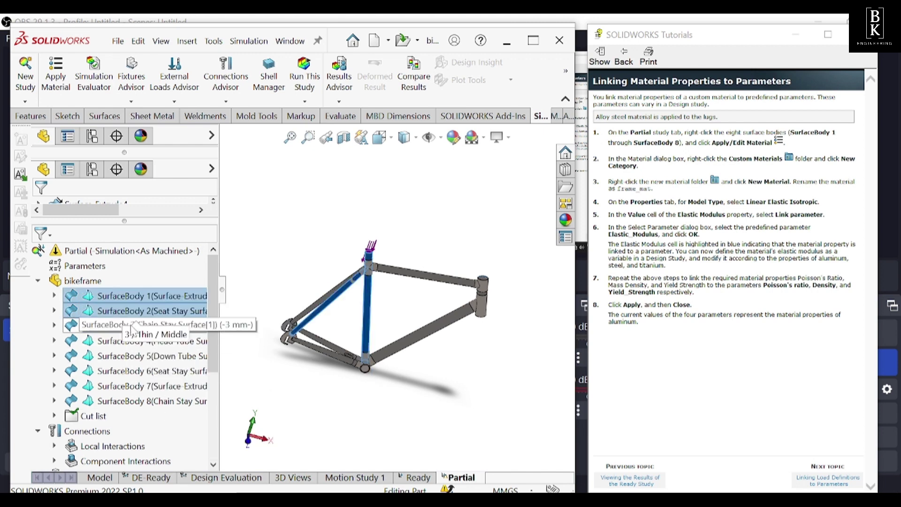
{"action": "left_click", "coordinate": [134, 325], "text": "ctrl"}
{"action": "left_click", "coordinate": [135, 341], "text": "ctrl"}
{"action": "left_click", "coordinate": [134, 356], "text": "ctrl"}
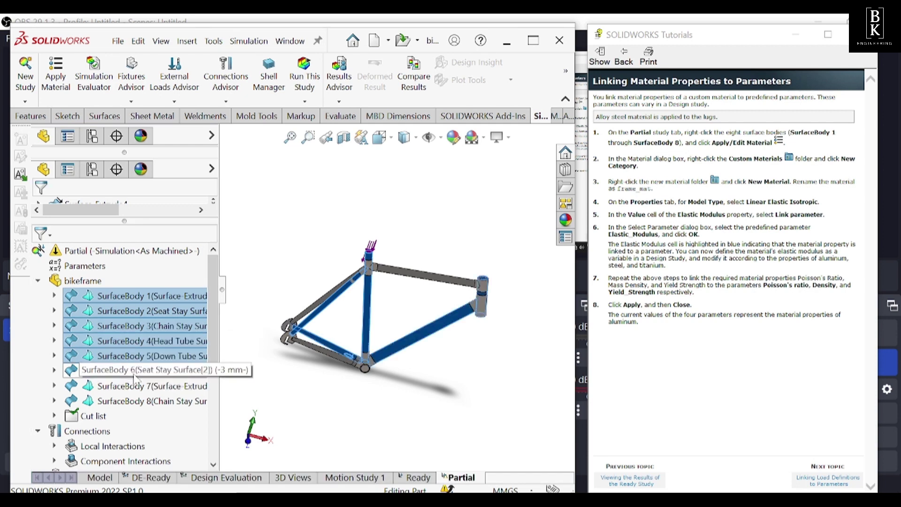
{"action": "left_click", "coordinate": [135, 370], "text": "ctrl"}
{"action": "left_click", "coordinate": [135, 386], "text": "ctrl"}
{"action": "left_click", "coordinate": [137, 401], "text": "ctrl"}
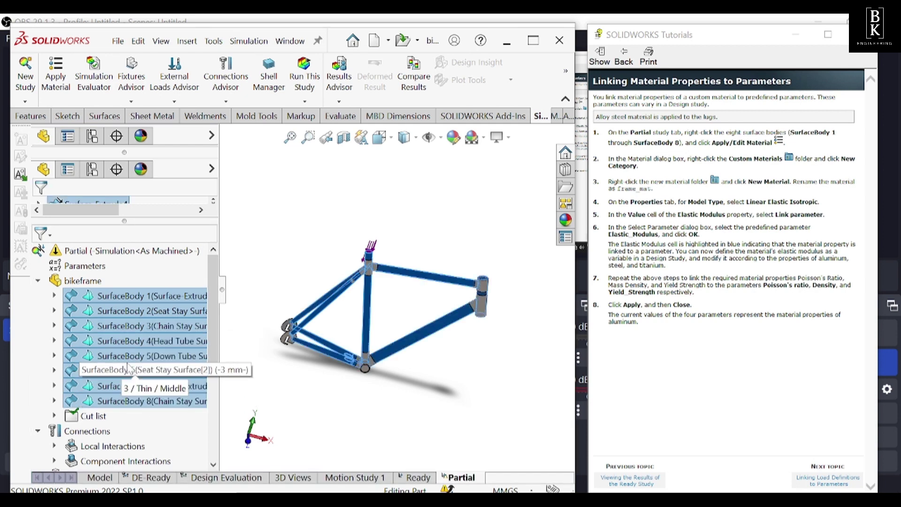
{"action": "right_click", "coordinate": [128, 358]}
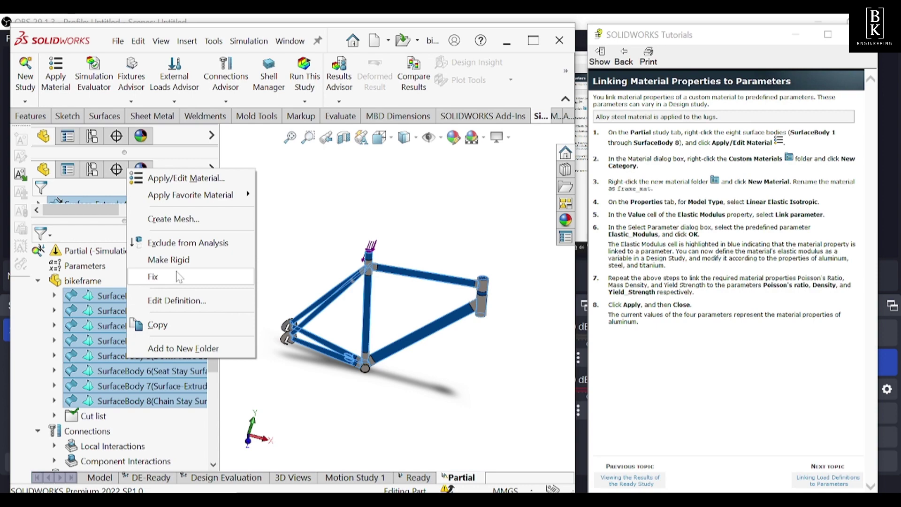
{"action": "left_click", "coordinate": [185, 178]}
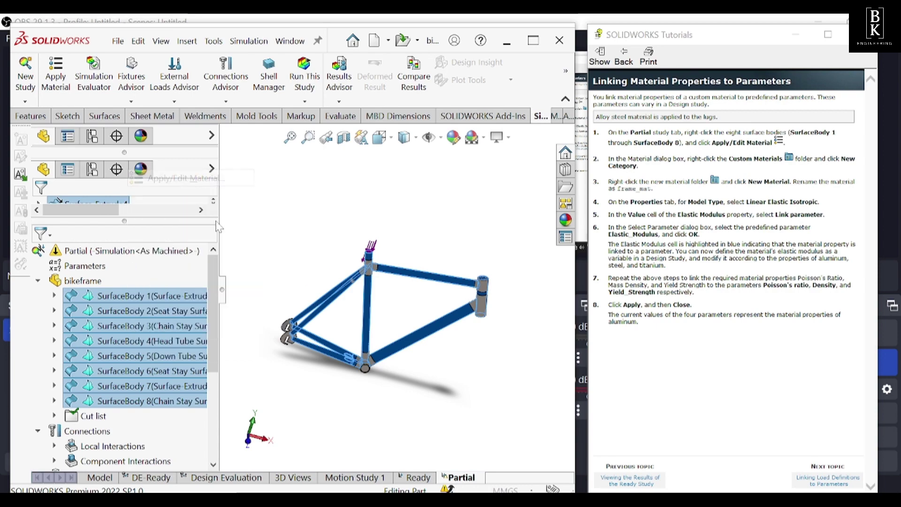
Step: Open the custom material fr in the frame mat category of Custom Materials and rename it frame mat
{"action": "scroll", "coordinate": [109, 229], "scroll_direction": "down", "scroll_amount": 7}
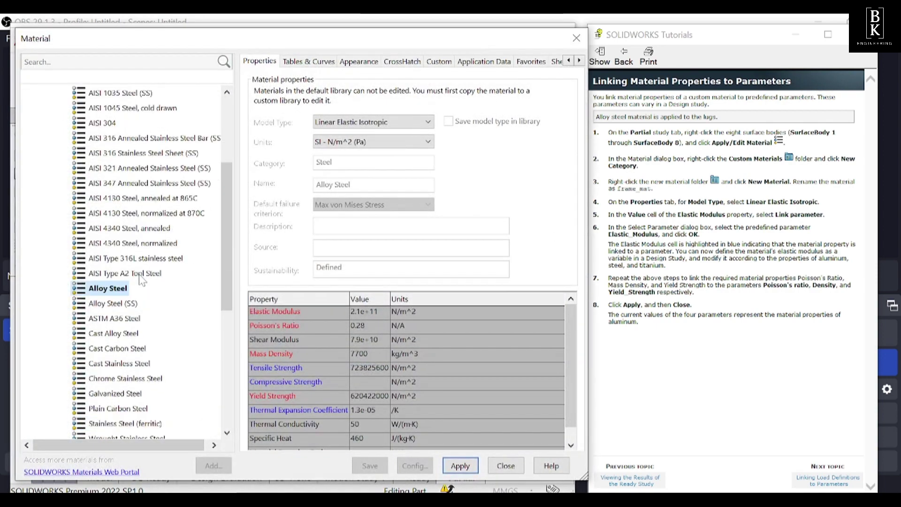
{"action": "left_click", "coordinate": [30, 408]}
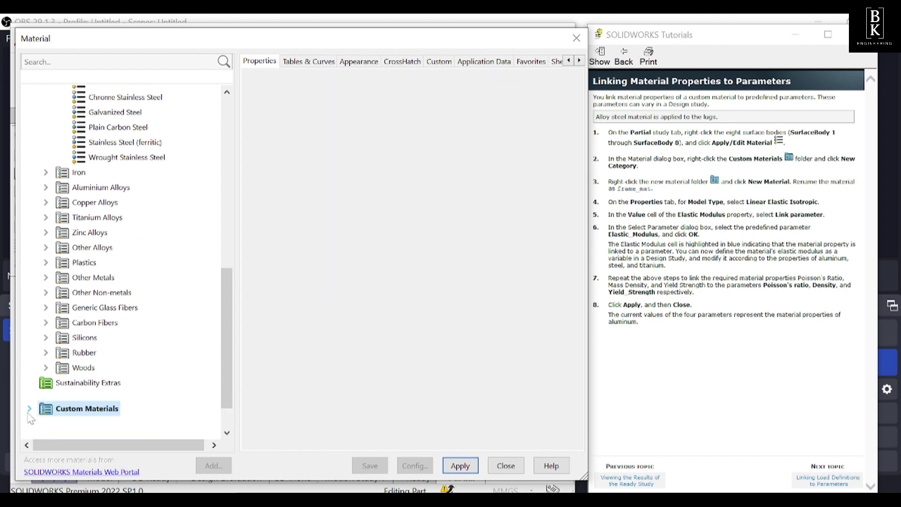
{"action": "scroll", "coordinate": [98, 388], "scroll_direction": "down", "scroll_amount": 1}
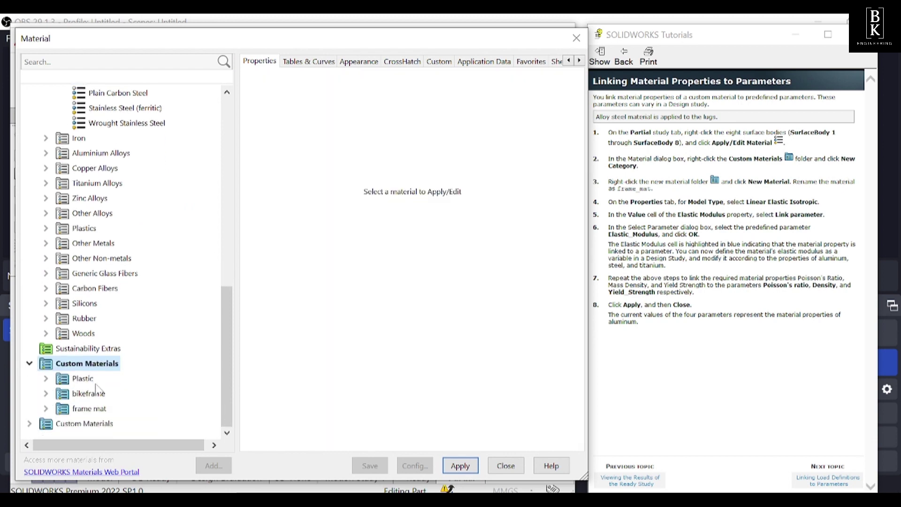
{"action": "left_click", "coordinate": [69, 409]}
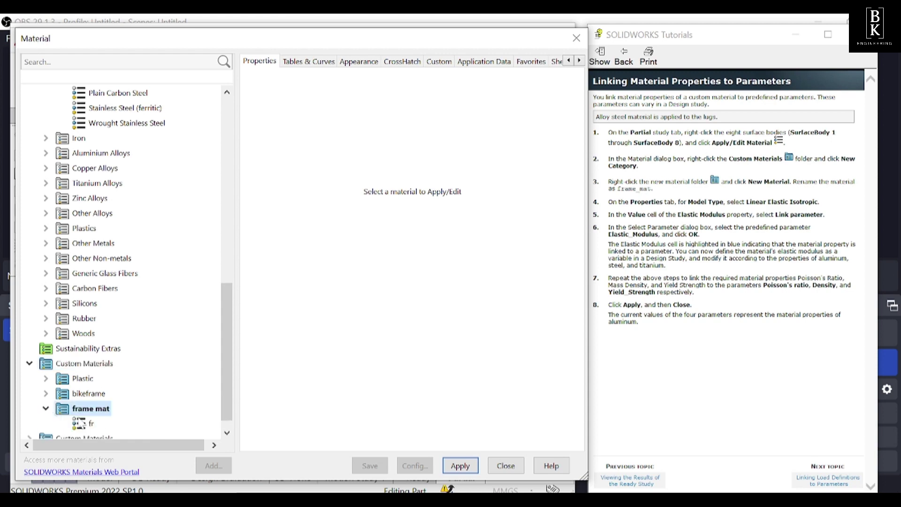
{"action": "left_click", "coordinate": [85, 424]}
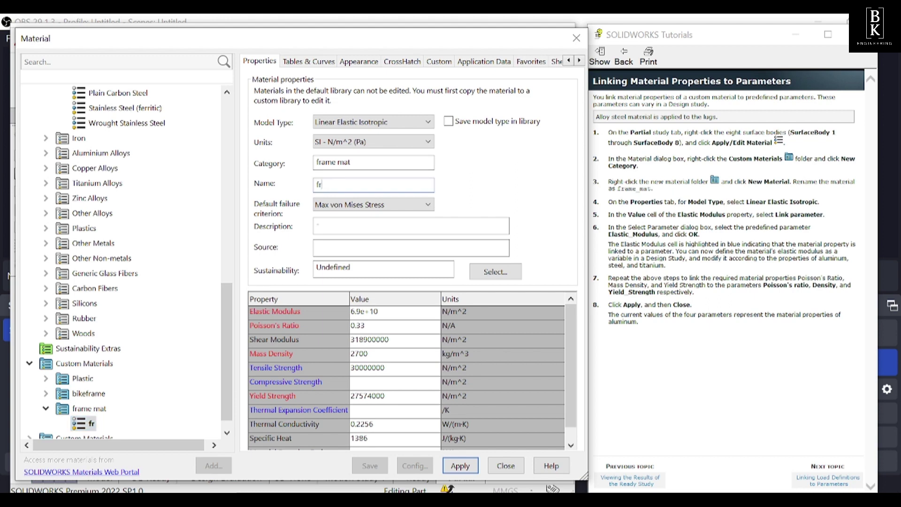
{"action": "type", "text": "me mat"}
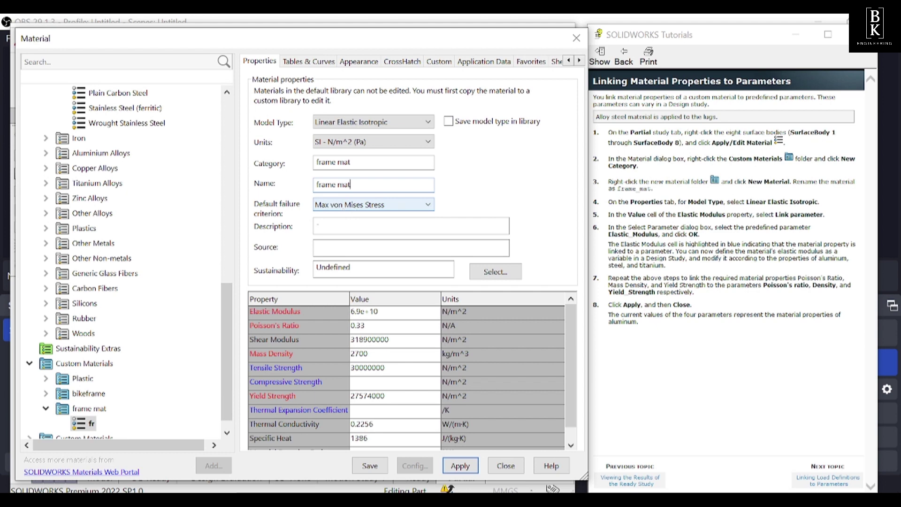
{"action": "left_click_drag", "start_coordinate": [383, 35], "coordinate": [381, 30]}
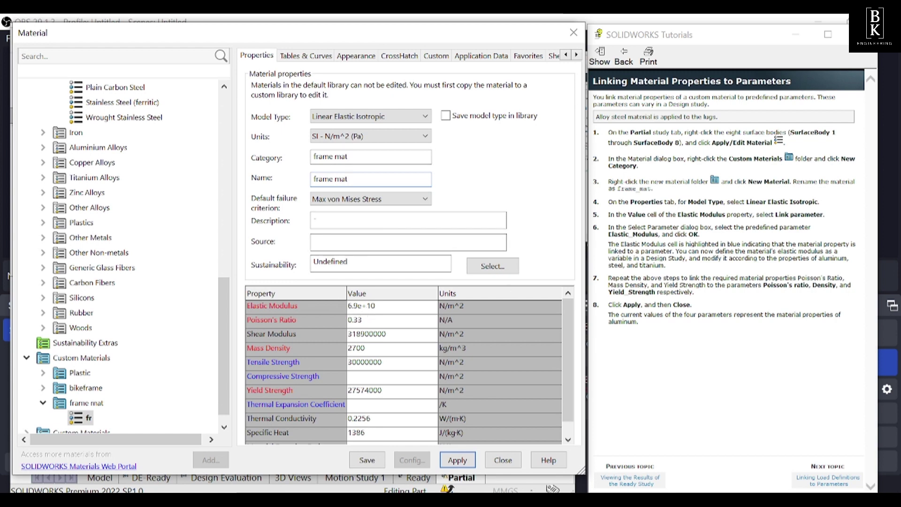
Step: Link the Elastic Modulus value of the frame mat material to the predefined Elastic_Modulus parameter
{"action": "left_click", "coordinate": [395, 308]}
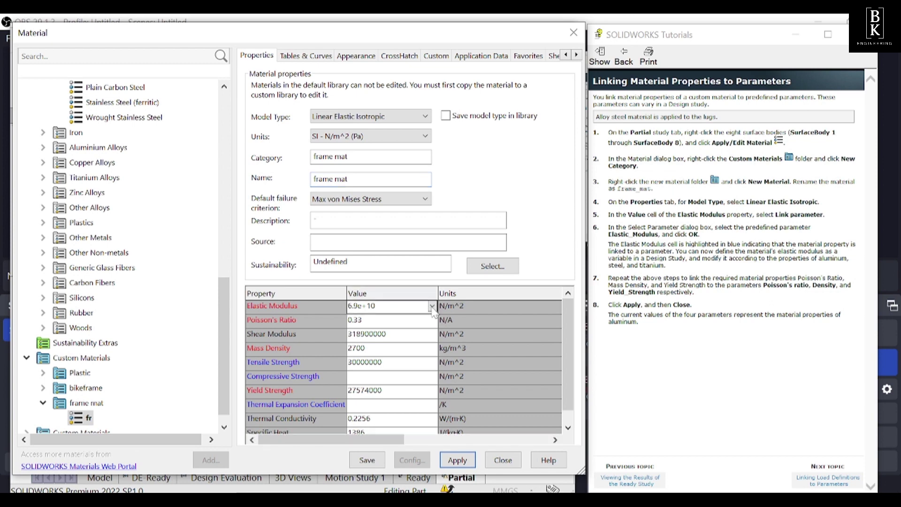
{"action": "left_click", "coordinate": [431, 306]}
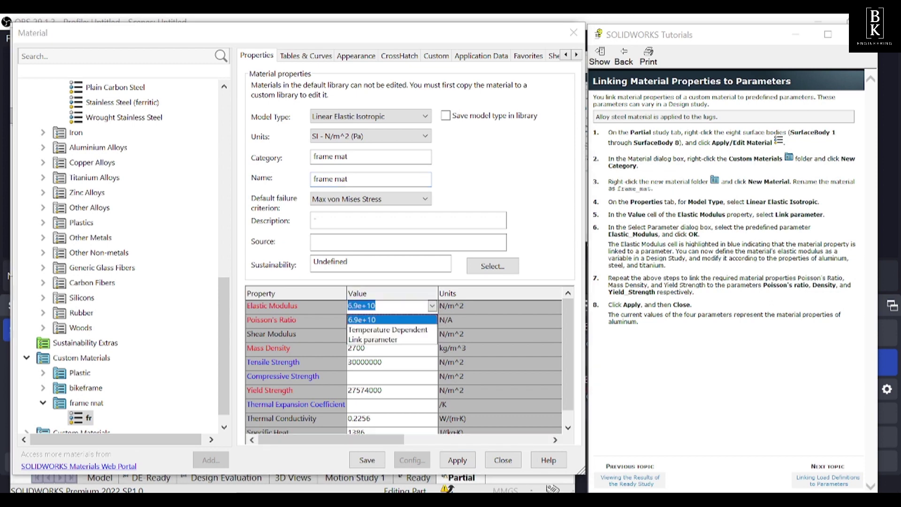
{"action": "left_click", "coordinate": [389, 341]}
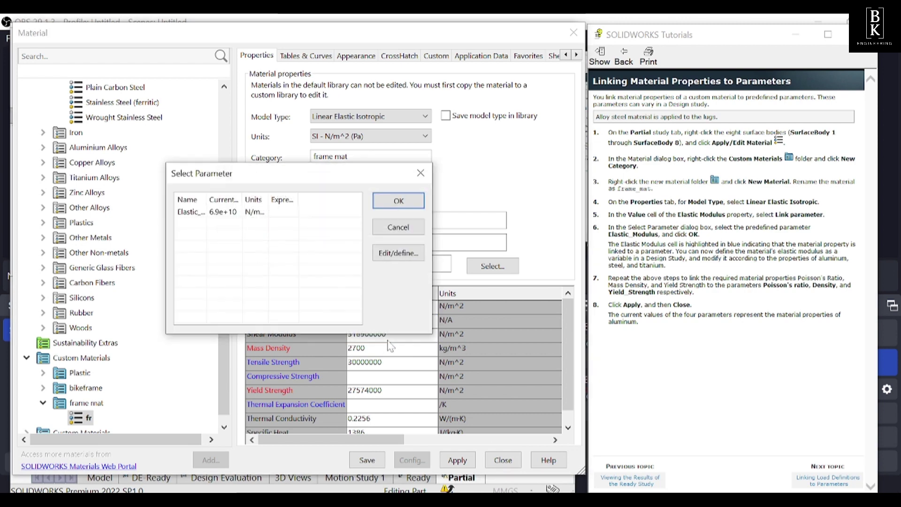
{"action": "left_click", "coordinate": [217, 217]}
{"action": "left_click", "coordinate": [396, 200]}
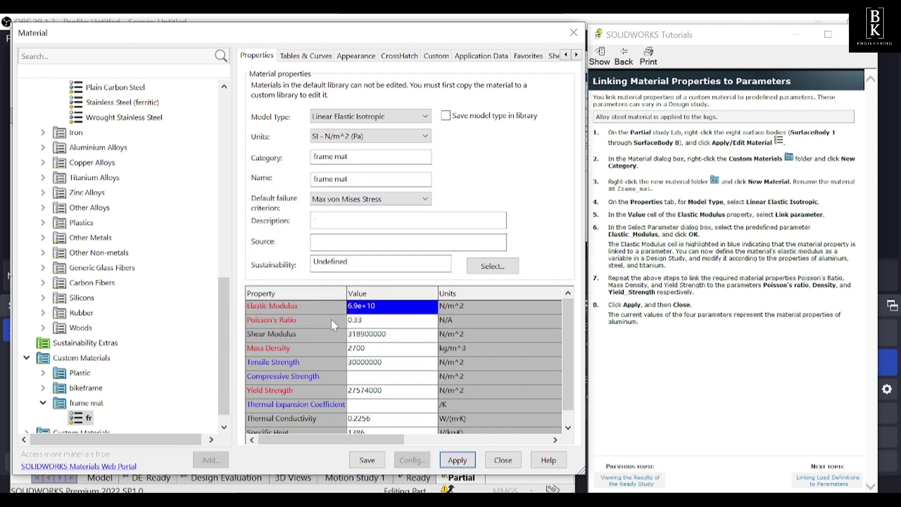
Step: Link the material's Poisson's Ratio value to the predefined Poisson's ratio parameter
{"action": "left_click", "coordinate": [382, 320]}
{"action": "left_click", "coordinate": [432, 320]}
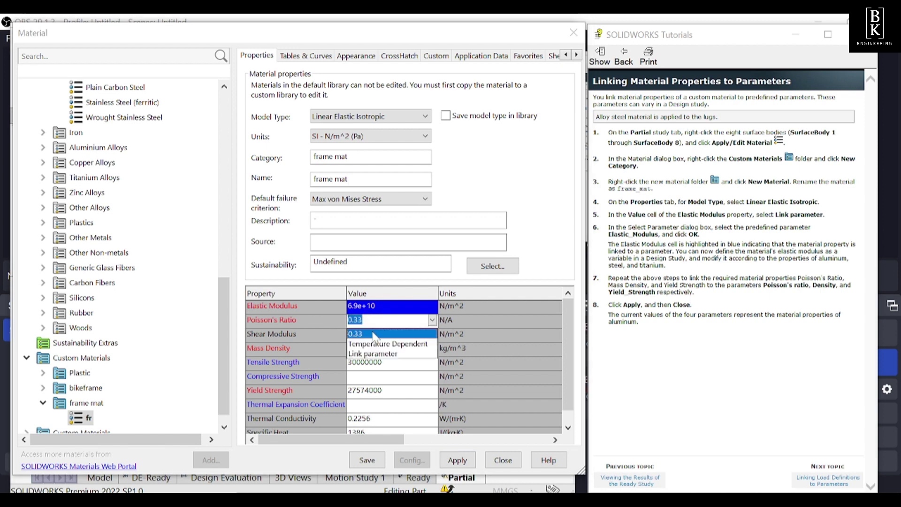
{"action": "left_click", "coordinate": [373, 353]}
{"action": "left_click", "coordinate": [240, 215]}
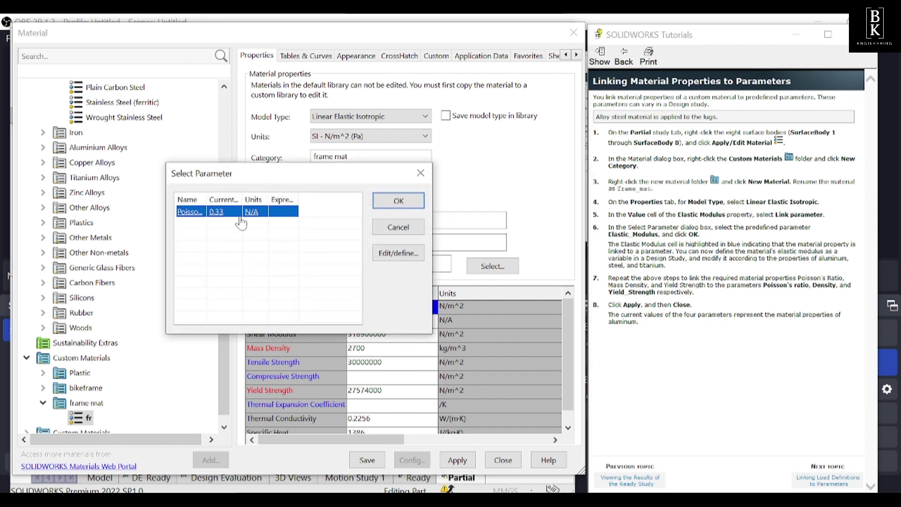
{"action": "left_click", "coordinate": [398, 200]}
Step: Link the material's Mass Density value to the predefined Density parameter
{"action": "left_click", "coordinate": [361, 348]}
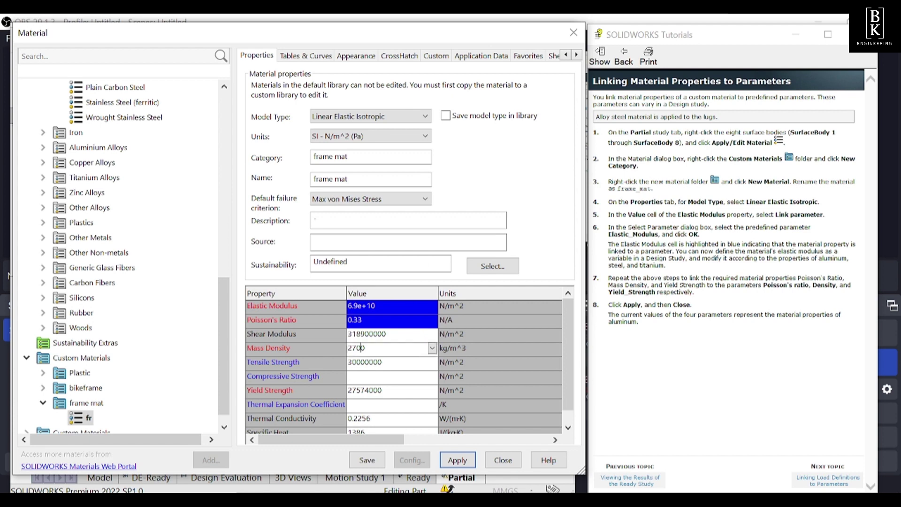
{"action": "left_click", "coordinate": [431, 347]}
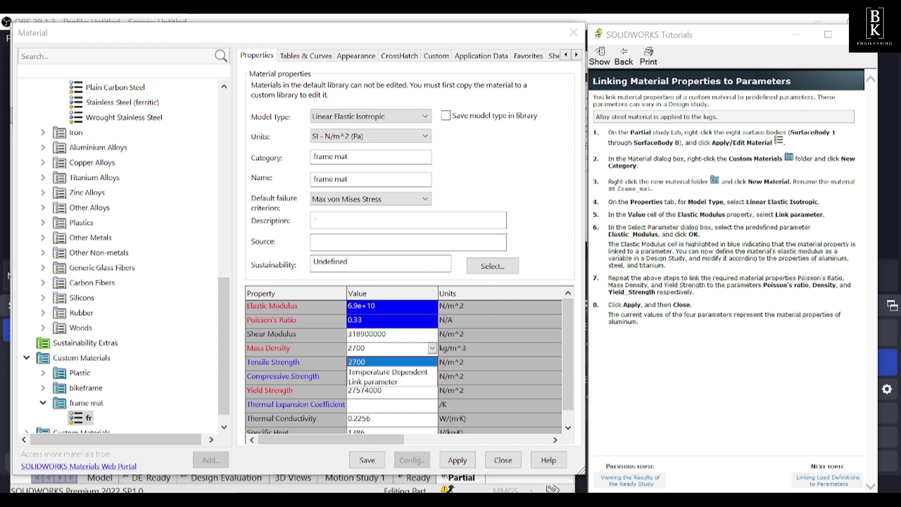
{"action": "left_click", "coordinate": [374, 382]}
{"action": "left_click", "coordinate": [244, 211]}
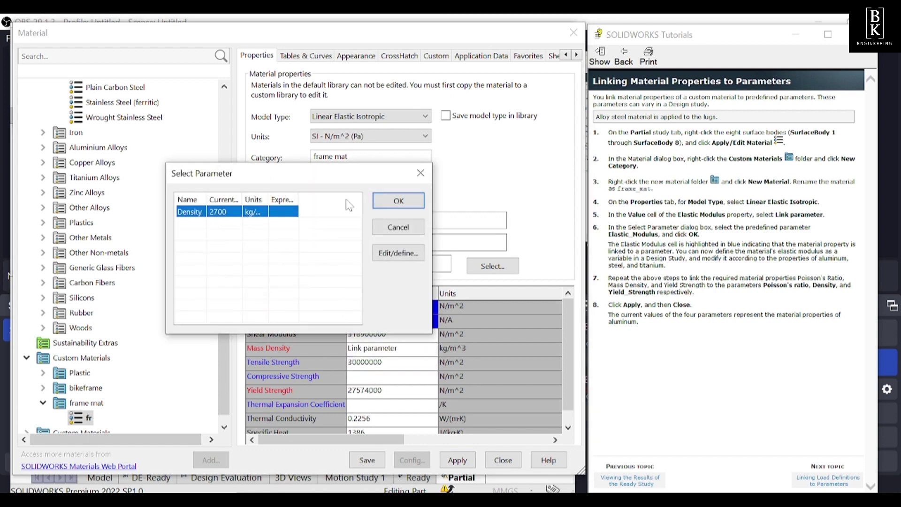
{"action": "left_click", "coordinate": [398, 201]}
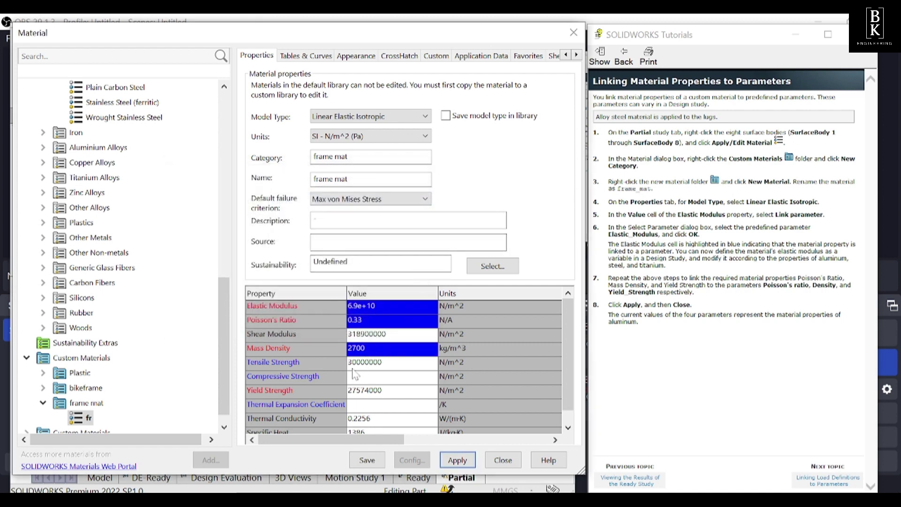
Step: Link the material's Yield Strength to the Yield_Strength parameter and apply the frame mat material to the selected surface bodies
{"action": "left_click", "coordinate": [355, 393]}
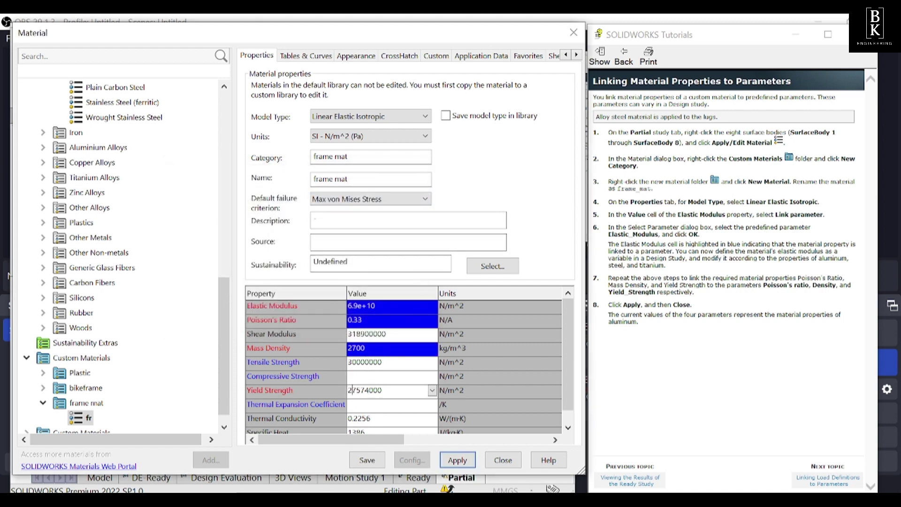
{"action": "left_click", "coordinate": [432, 390]}
{"action": "left_click", "coordinate": [381, 424]}
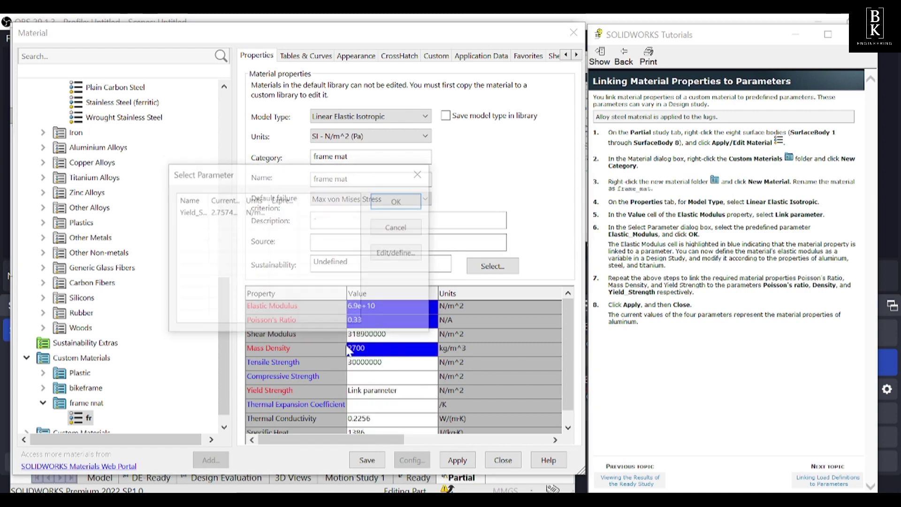
{"action": "left_click", "coordinate": [286, 211]}
{"action": "left_click", "coordinate": [412, 205]}
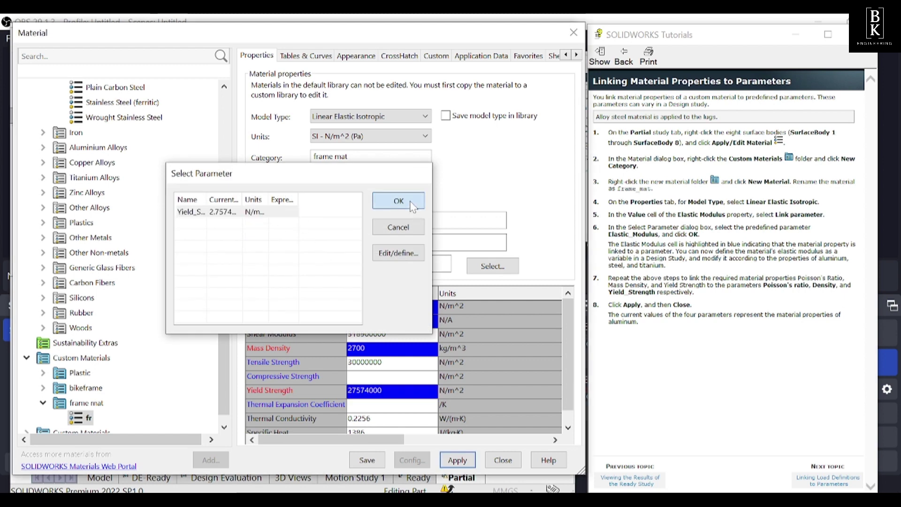
{"action": "left_click", "coordinate": [458, 461]}
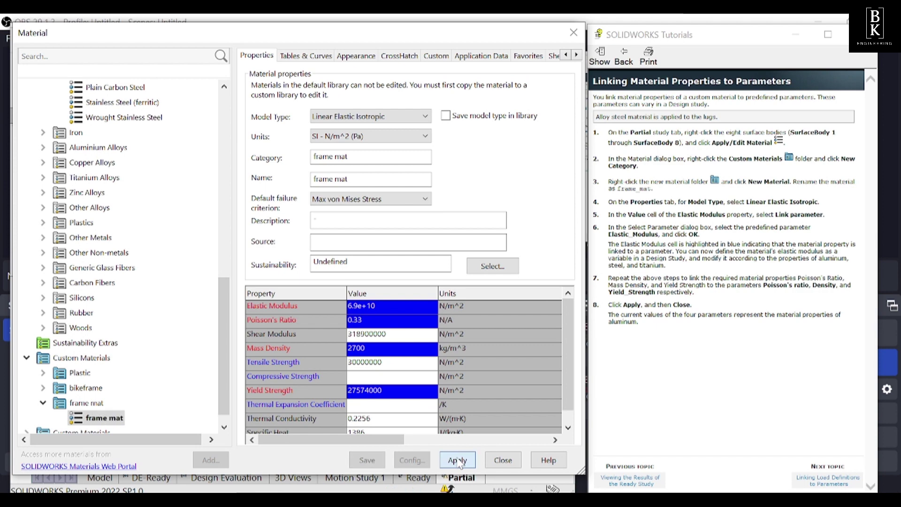
{"action": "left_click", "coordinate": [502, 460]}
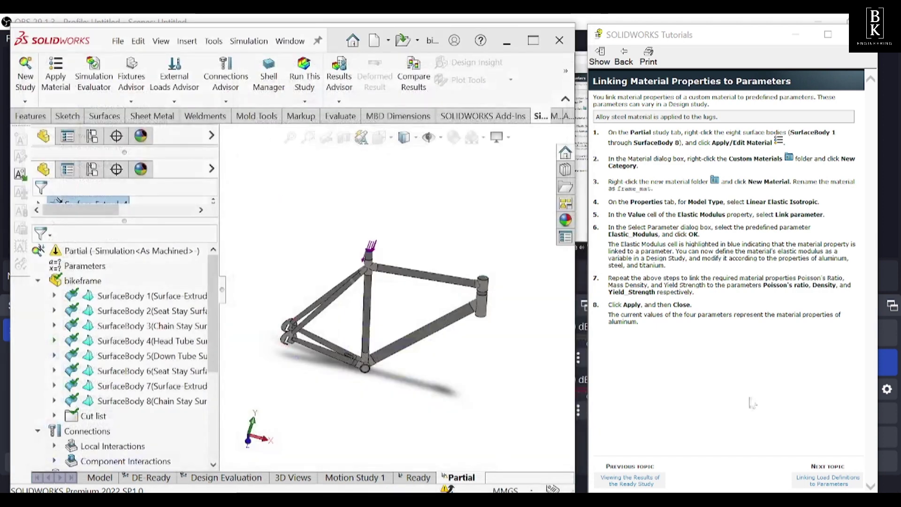
Step: Advance the tutorial to Linking Load Definitions to Parameters and collapse the bikeframe folder in the Partial study tree
{"action": "left_click", "coordinate": [816, 481]}
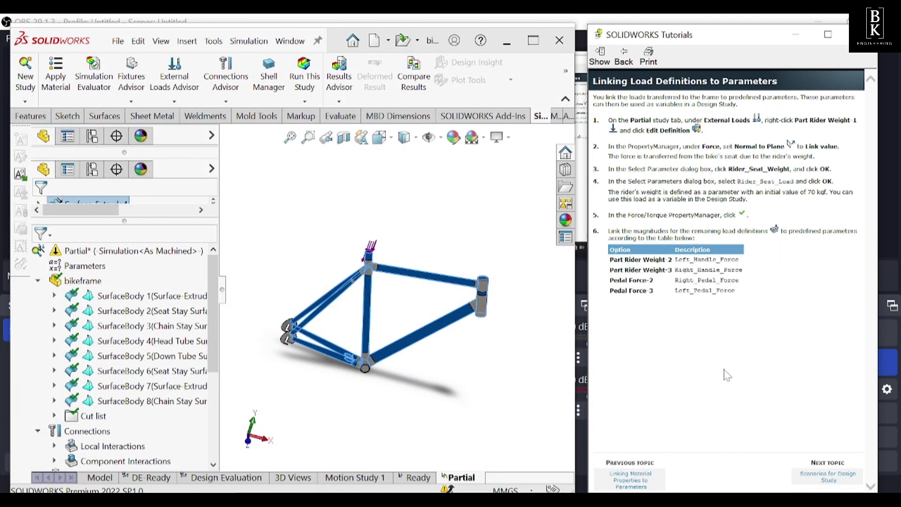
{"action": "left_click", "coordinate": [94, 40]}
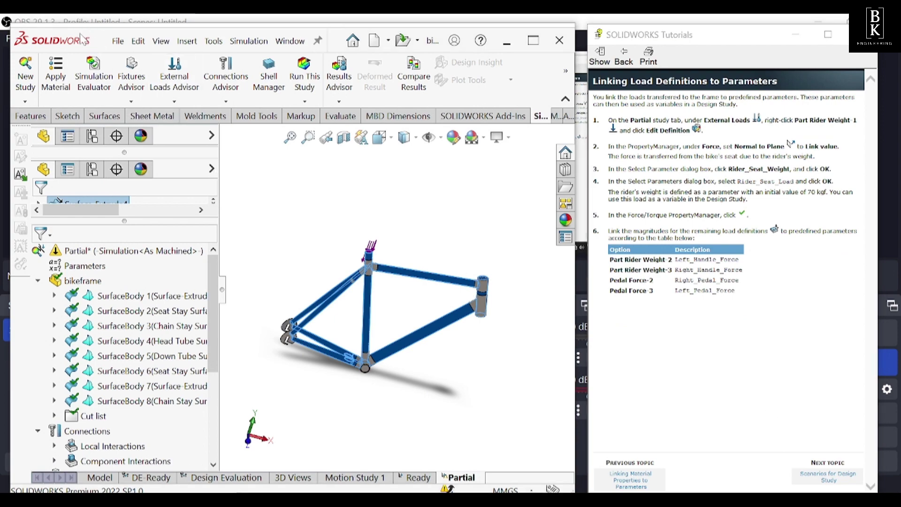
{"action": "mouse_move", "coordinate": [85, 42]}
{"action": "left_mouse_down"}
{"action": "mouse_move", "coordinate": [76, 38]}
{"action": "mouse_move", "coordinate": [88, 42]}
{"action": "left_mouse_up"}
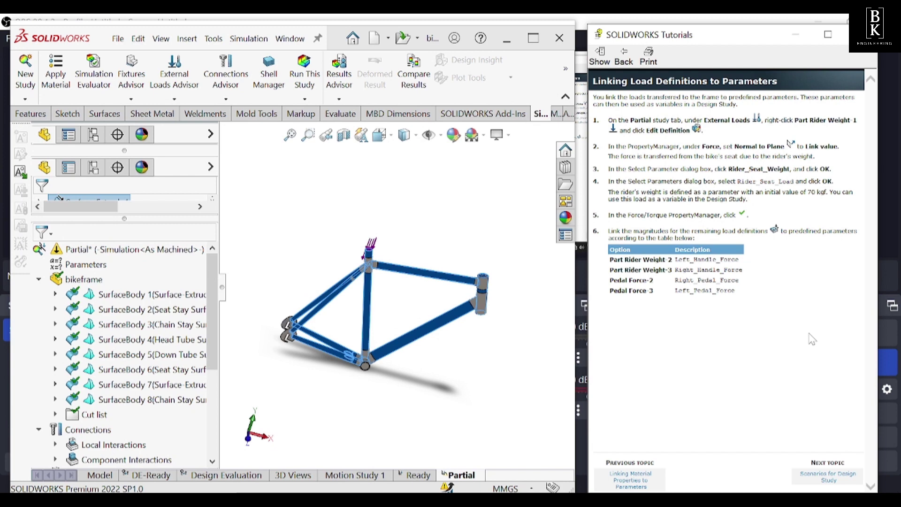
{"action": "scroll", "coordinate": [113, 375], "scroll_direction": "down", "scroll_amount": 3}
{"action": "scroll", "coordinate": [111, 384], "scroll_direction": "up", "scroll_amount": 2}
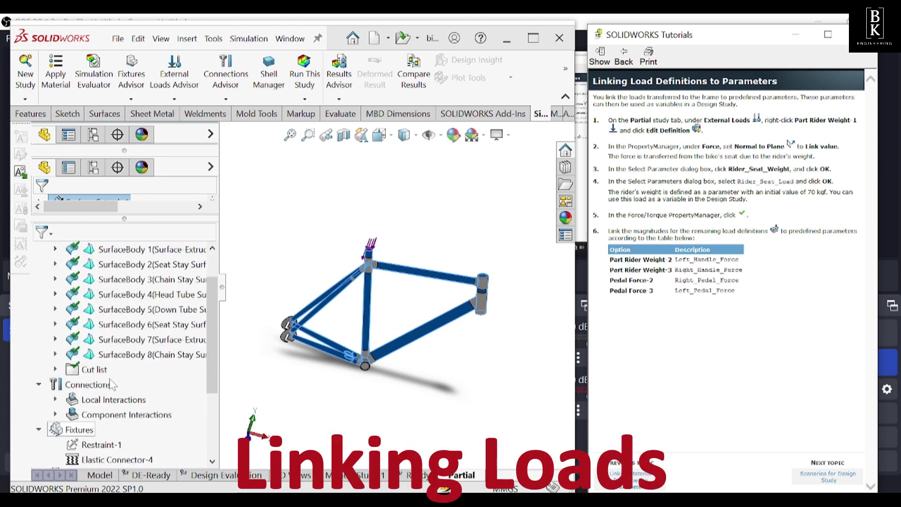
{"action": "scroll", "coordinate": [111, 385], "scroll_direction": "up", "scroll_amount": 3}
{"action": "left_click", "coordinate": [39, 287]}
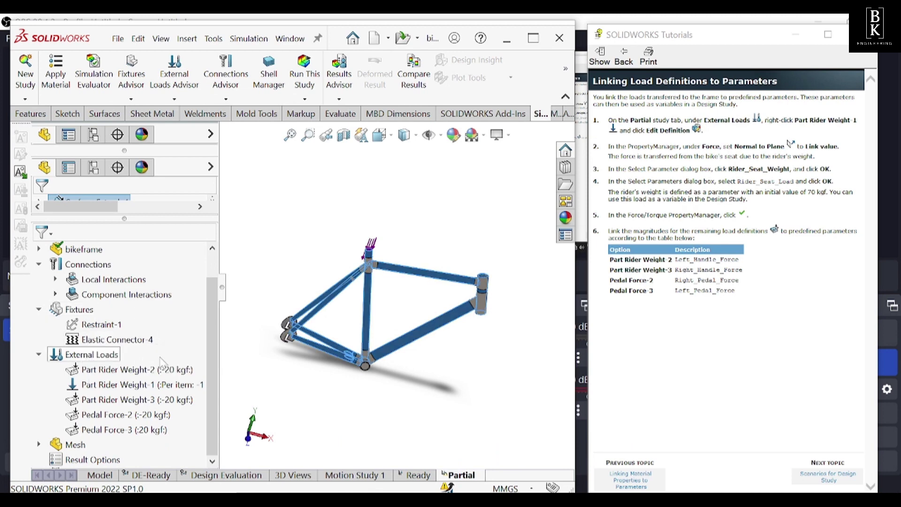
Step: Link the normal-to-plane force of Part Rider Weight-1 to the Rider_Seat_Weight parameter and apply the load definition
{"action": "mouse_move", "coordinate": [153, 374]}
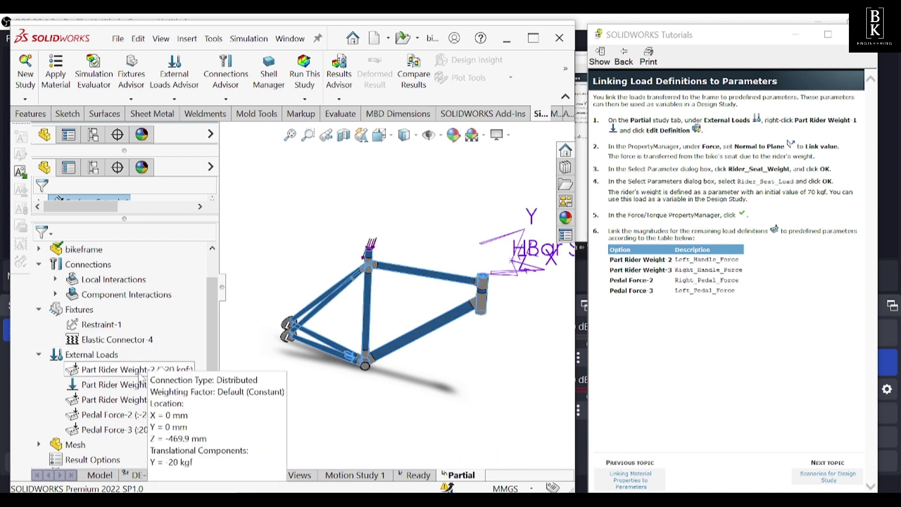
{"action": "right_click", "coordinate": [146, 385]}
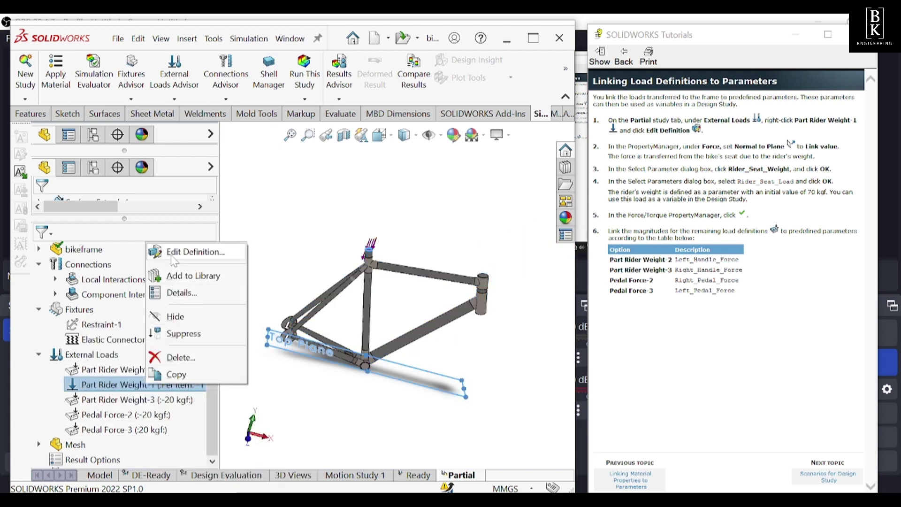
{"action": "left_click", "coordinate": [187, 253]}
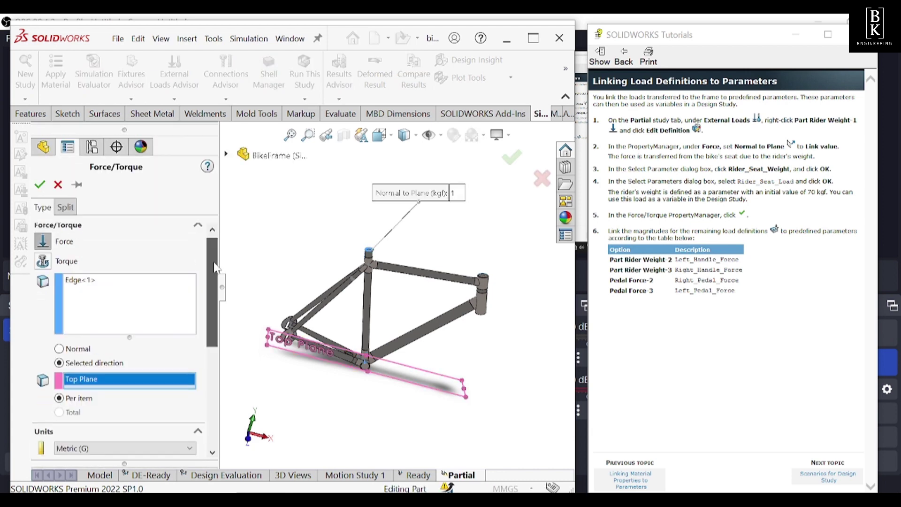
{"action": "left_click_drag", "start_coordinate": [215, 267], "coordinate": [214, 339]}
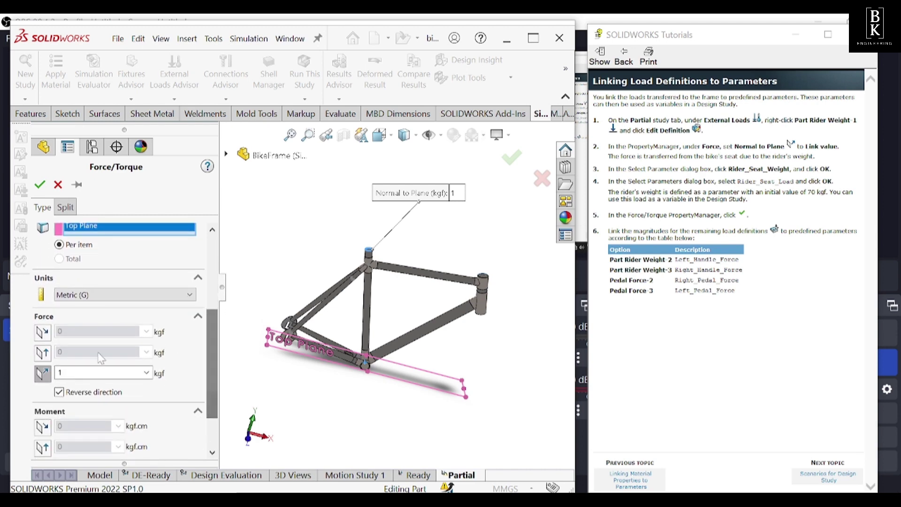
{"action": "left_click", "coordinate": [47, 379]}
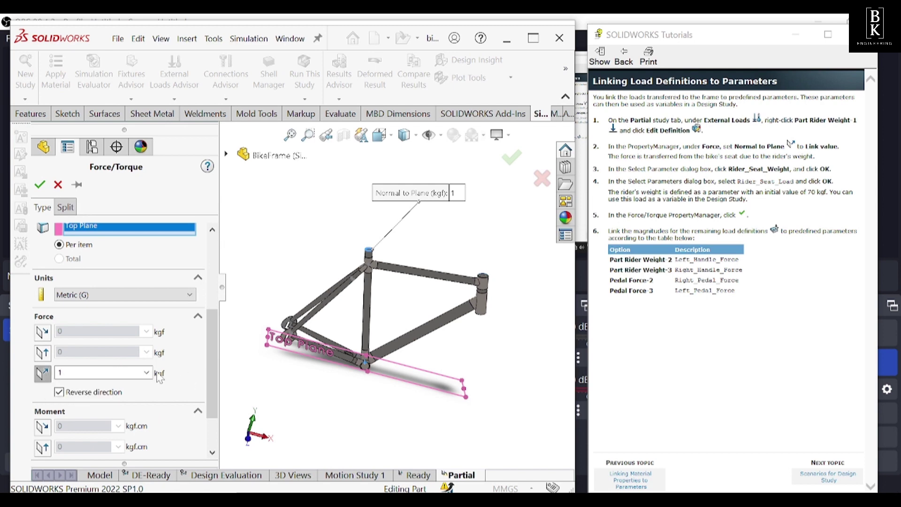
{"action": "right_click", "coordinate": [104, 372]}
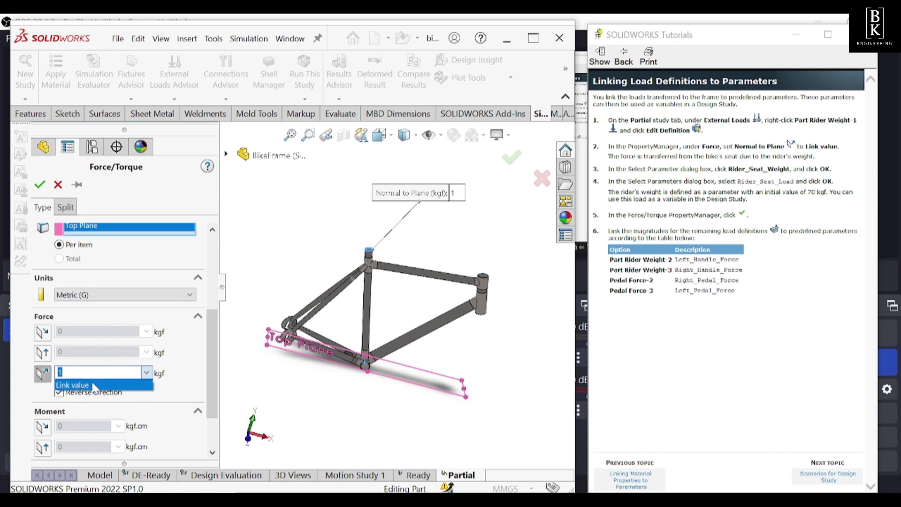
{"action": "left_click", "coordinate": [93, 385]}
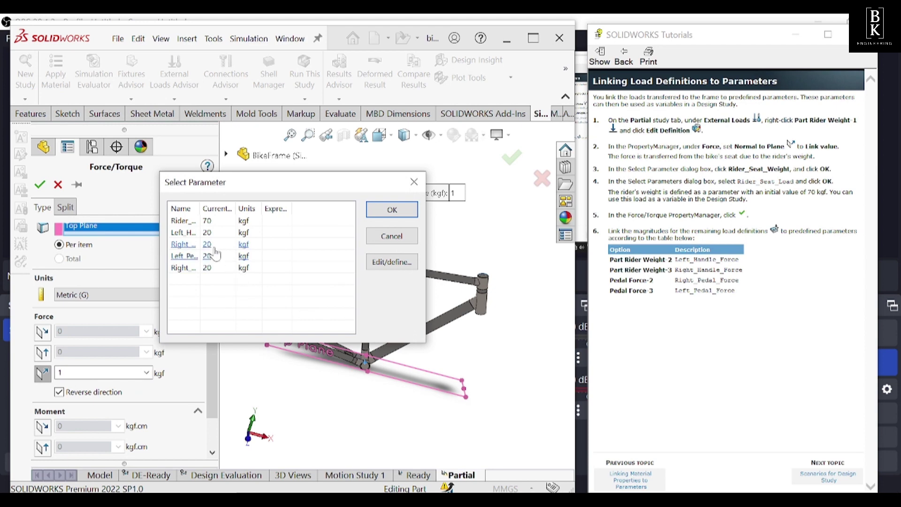
{"action": "left_click_drag", "start_coordinate": [200, 207], "coordinate": [281, 207]}
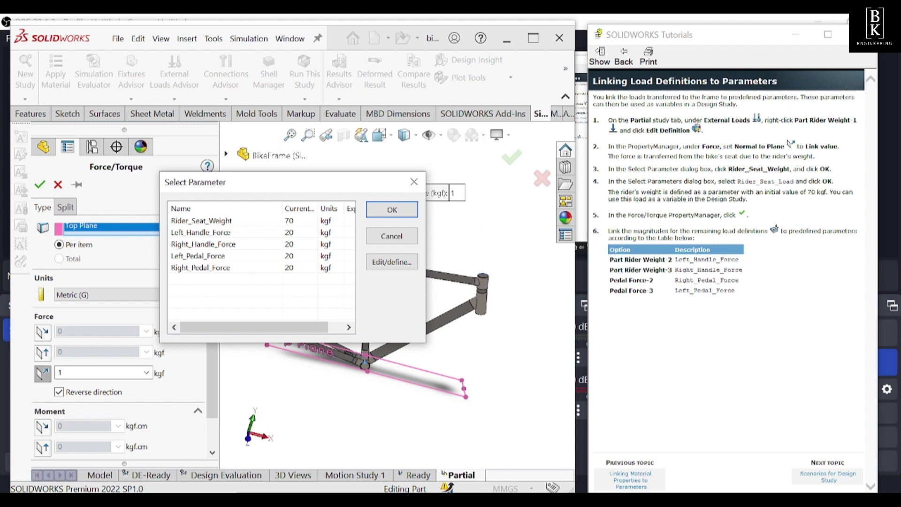
{"action": "left_click", "coordinate": [214, 220]}
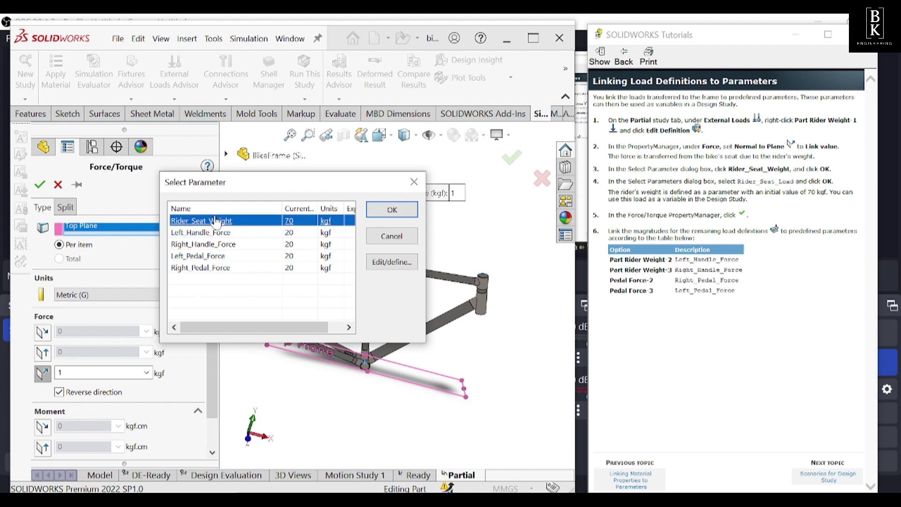
{"action": "left_click", "coordinate": [402, 215]}
{"action": "left_click", "coordinate": [40, 184]}
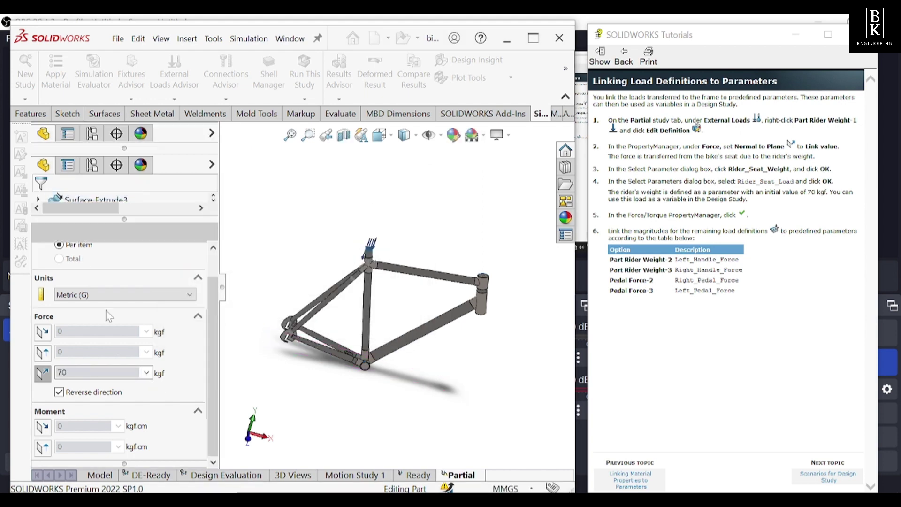
Step: Edit Part Rider Weight-2 and bring up the parameters for linking its Y-direction force, with the parameter names fully readable
{"action": "right_click", "coordinate": [114, 370]}
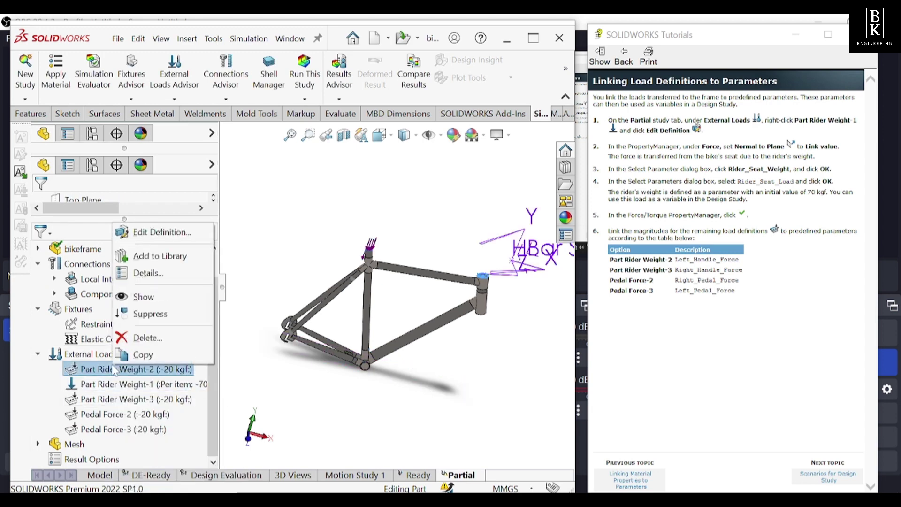
{"action": "left_click", "coordinate": [155, 232]}
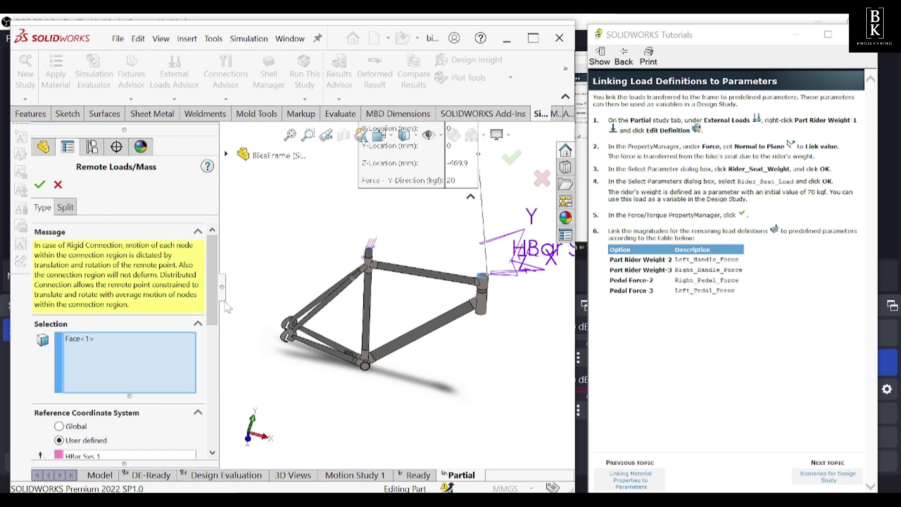
{"action": "left_click_drag", "start_coordinate": [214, 291], "coordinate": [200, 388]}
{"action": "right_click", "coordinate": [131, 386]}
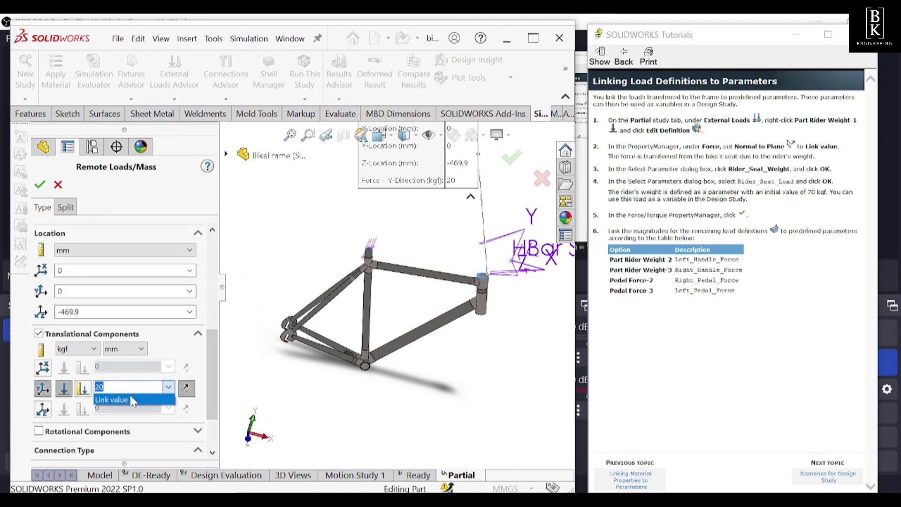
{"action": "left_click", "coordinate": [135, 402]}
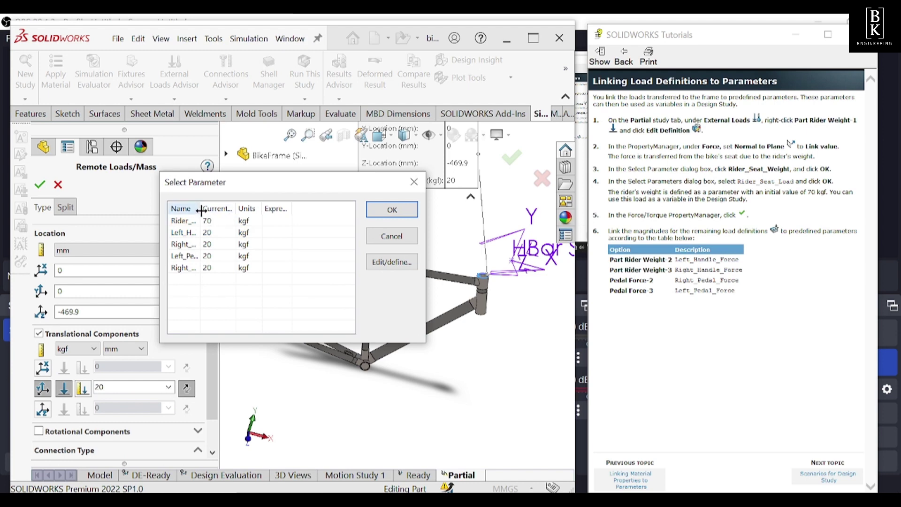
{"action": "left_click_drag", "start_coordinate": [201, 207], "coordinate": [251, 211]}
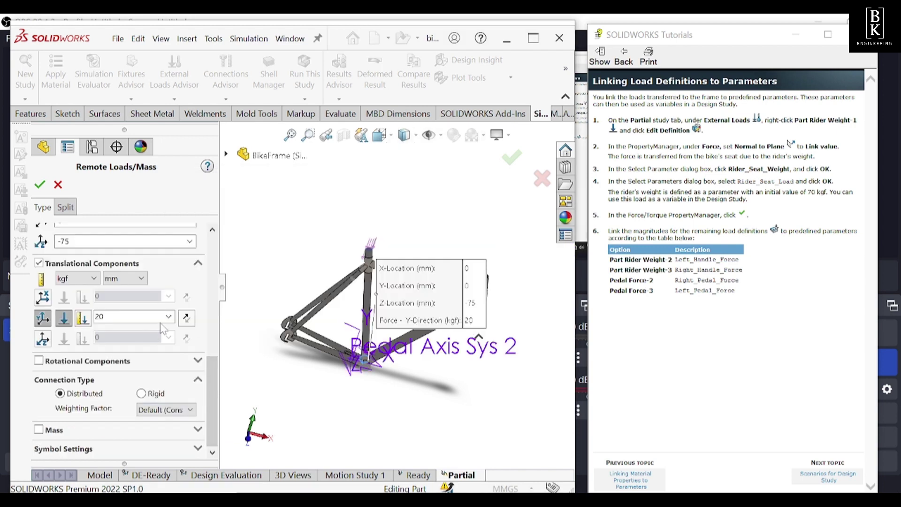
Step: Link the Y-direction force of Pedal Force-3 to the Left_Pedal_Force parameter and apply the remote load
{"action": "right_click", "coordinate": [134, 316]}
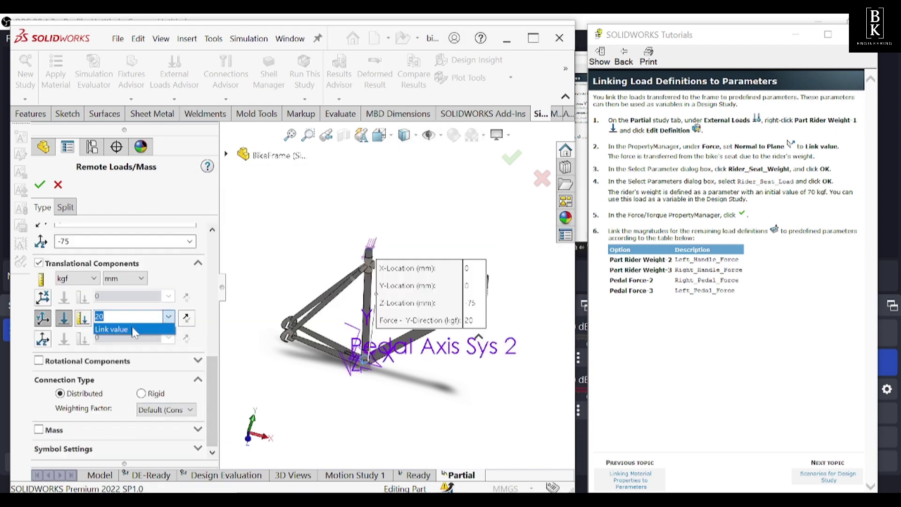
{"action": "left_click", "coordinate": [134, 330]}
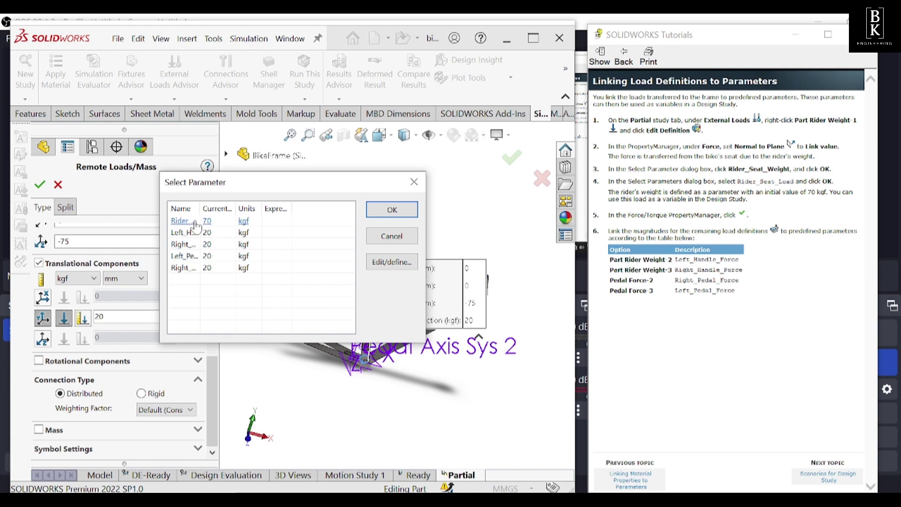
{"action": "left_click_drag", "start_coordinate": [200, 207], "coordinate": [256, 208]}
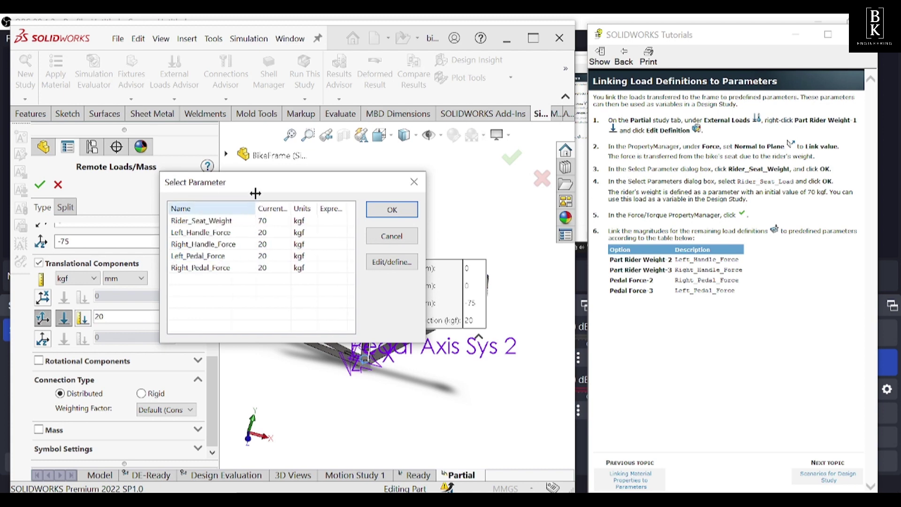
{"action": "left_click", "coordinate": [204, 256]}
{"action": "left_click", "coordinate": [392, 209]}
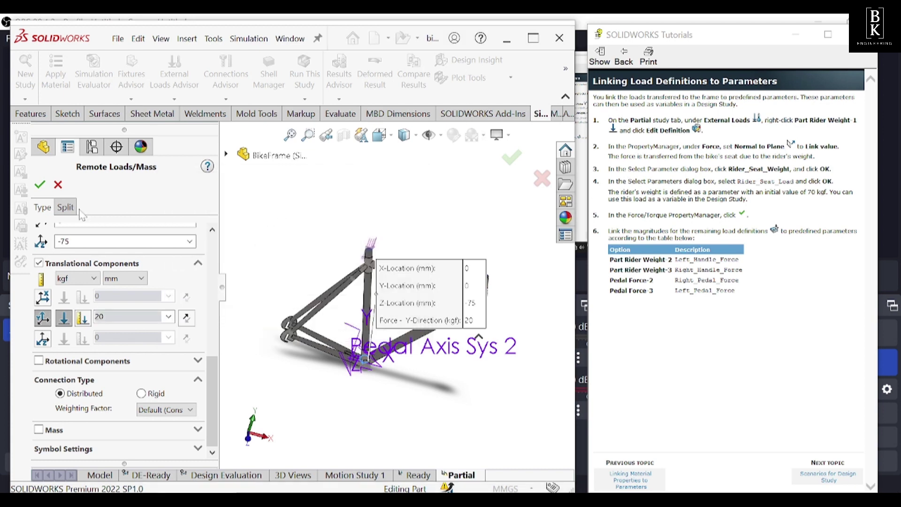
{"action": "left_click", "coordinate": [40, 184]}
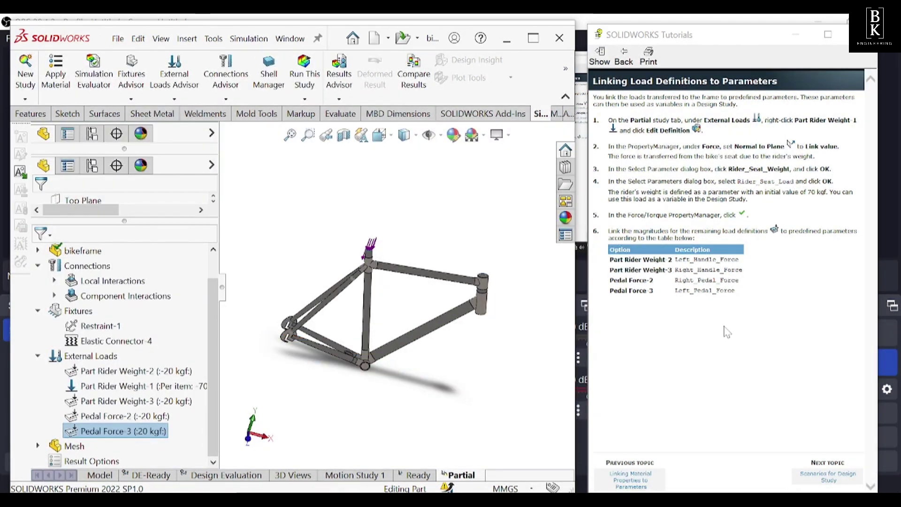
Step: Advance the tutorial to Scenarios for Design Study and collapse the External Loads folder in the Partial study tree
{"action": "left_click", "coordinate": [816, 481]}
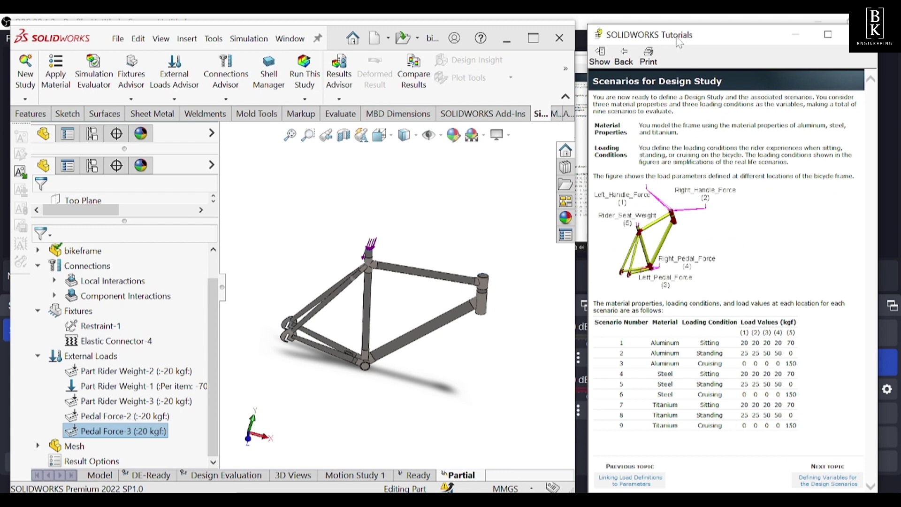
{"action": "left_click_drag", "start_coordinate": [678, 42], "coordinate": [670, 38]}
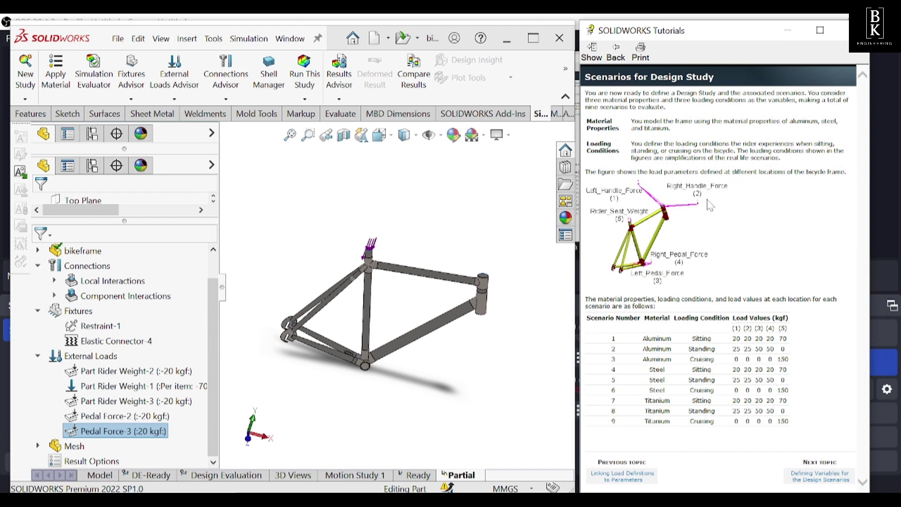
{"action": "left_click", "coordinate": [38, 355]}
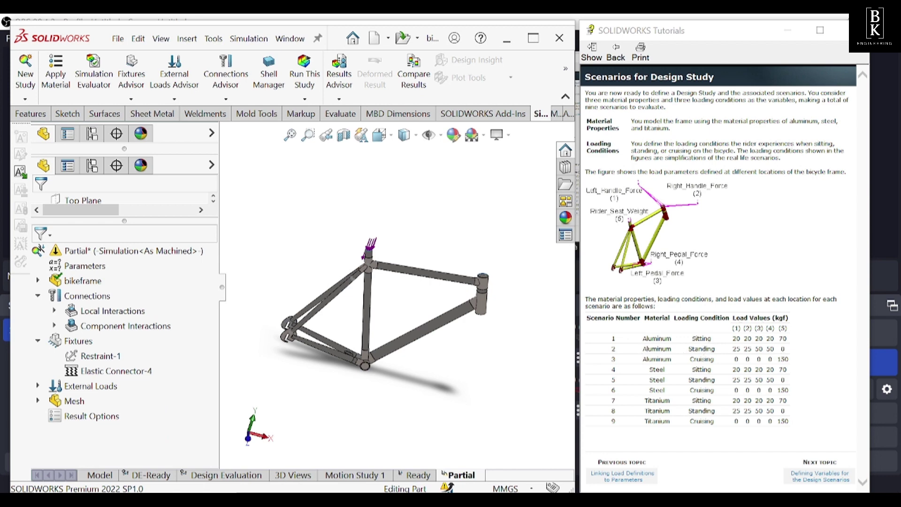
{"action": "mouse_move", "coordinate": [739, 327]}
{"action": "left_mouse_down"}
{"action": "mouse_move", "coordinate": [784, 319]}
{"action": "mouse_move", "coordinate": [733, 319]}
{"action": "left_mouse_up"}
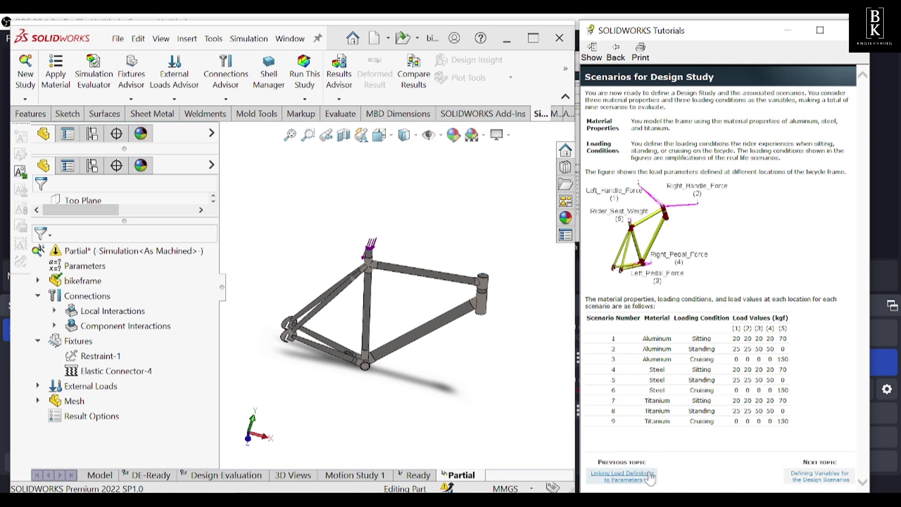
Step: Advance the tutorial to the Defining Variables for the Design Scenarios topic
{"action": "left_click", "coordinate": [623, 476]}
{"action": "left_click", "coordinate": [820, 476]}
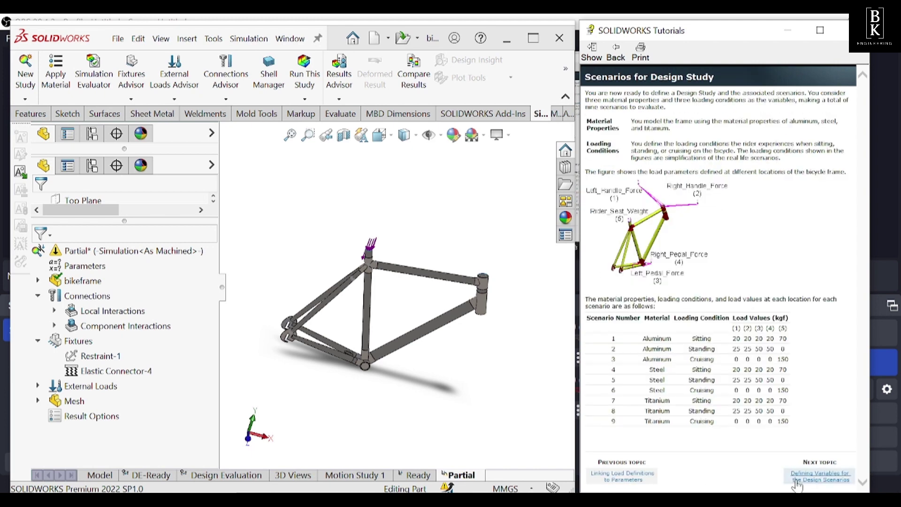
{"action": "left_click", "coordinate": [820, 476]}
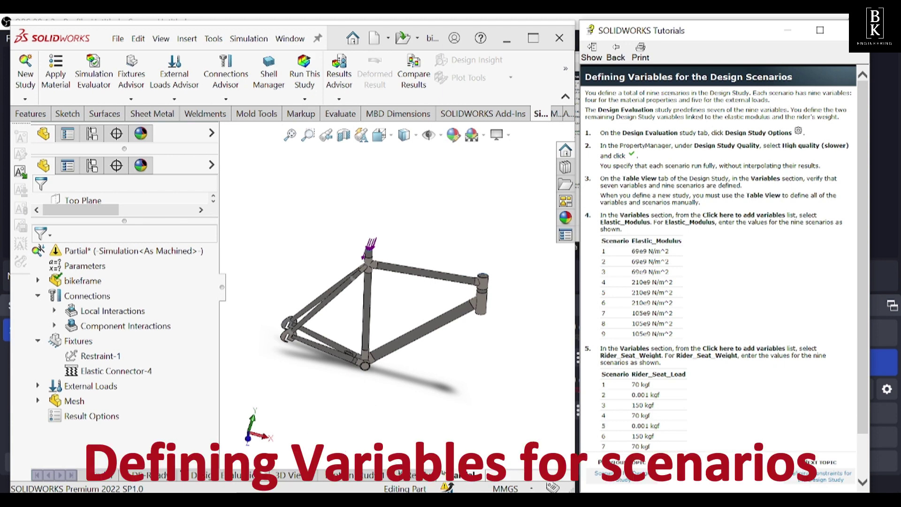
Step: Switch to the Design Evaluation study and accept its design study options with High quality (slower) selected
{"action": "left_click", "coordinate": [230, 475]}
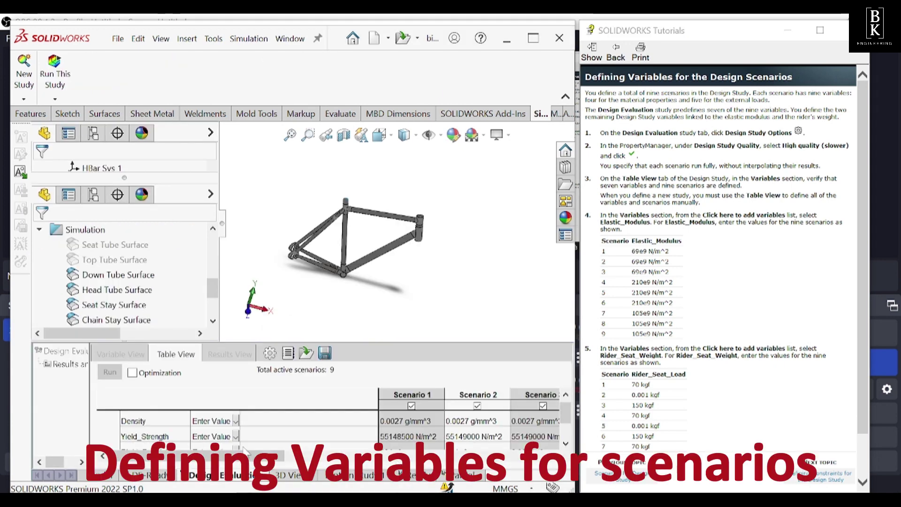
{"action": "left_click", "coordinate": [269, 352]}
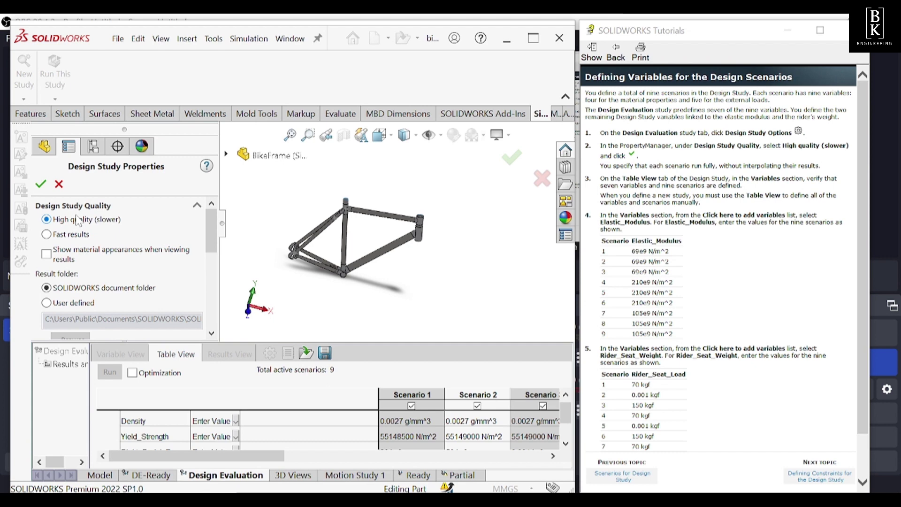
{"action": "left_click", "coordinate": [40, 184]}
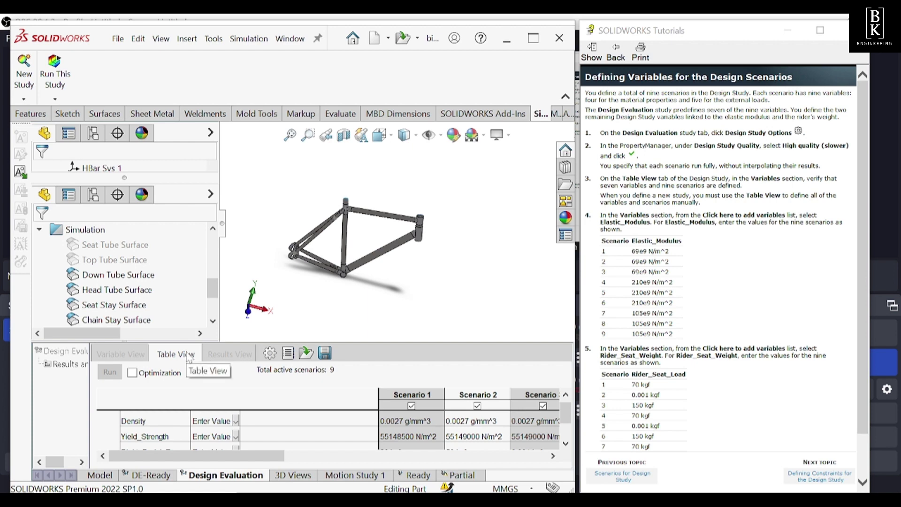
Step: Enlarge the design study table, check its predefined variables and add Elastic_Modulus as a variable
{"action": "scroll", "coordinate": [257, 393], "scroll_direction": "down", "scroll_amount": 1}
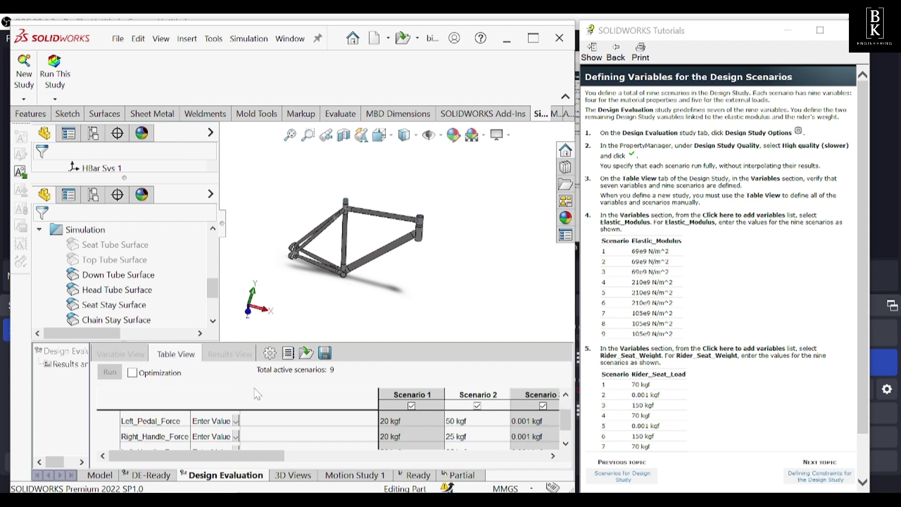
{"action": "scroll", "coordinate": [210, 413], "scroll_direction": "up", "scroll_amount": 2}
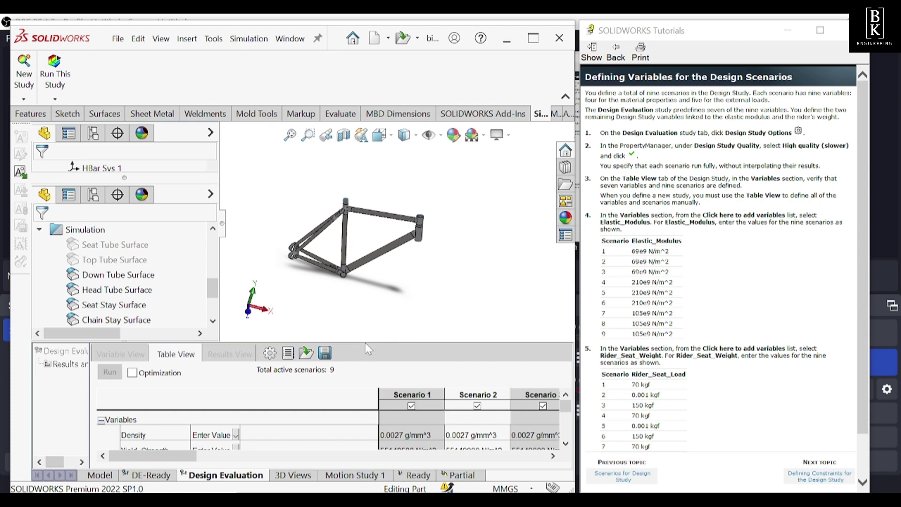
{"action": "left_click_drag", "start_coordinate": [365, 342], "coordinate": [355, 280]}
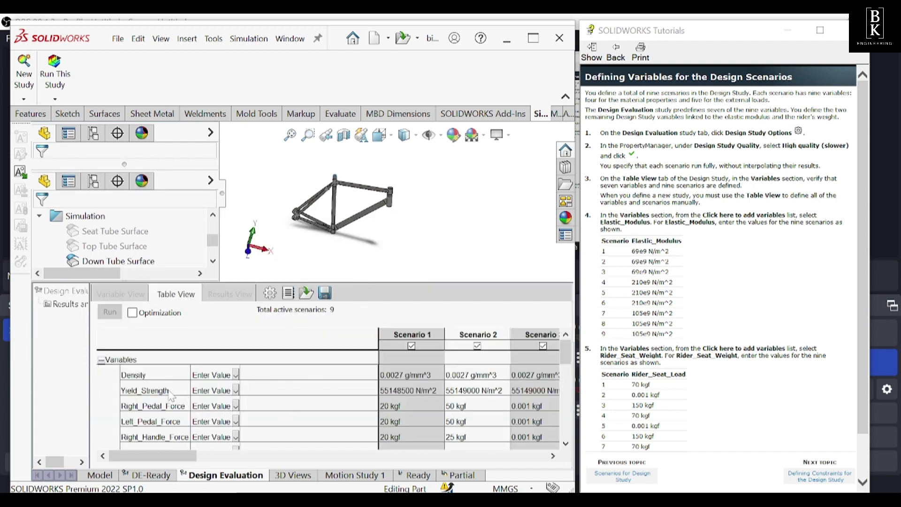
{"action": "scroll", "coordinate": [174, 397], "scroll_direction": "down", "scroll_amount": 1}
{"action": "scroll", "coordinate": [196, 430], "scroll_direction": "down", "scroll_amount": 2}
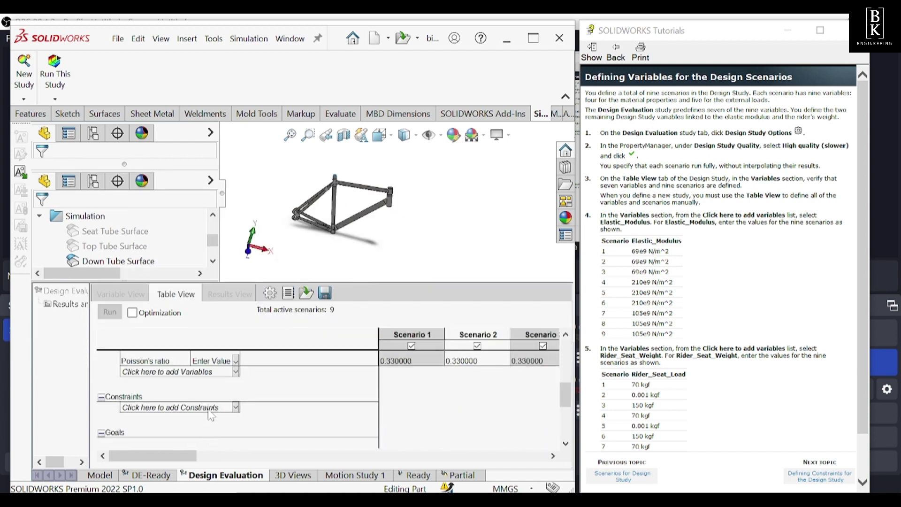
{"action": "left_click", "coordinate": [235, 371]}
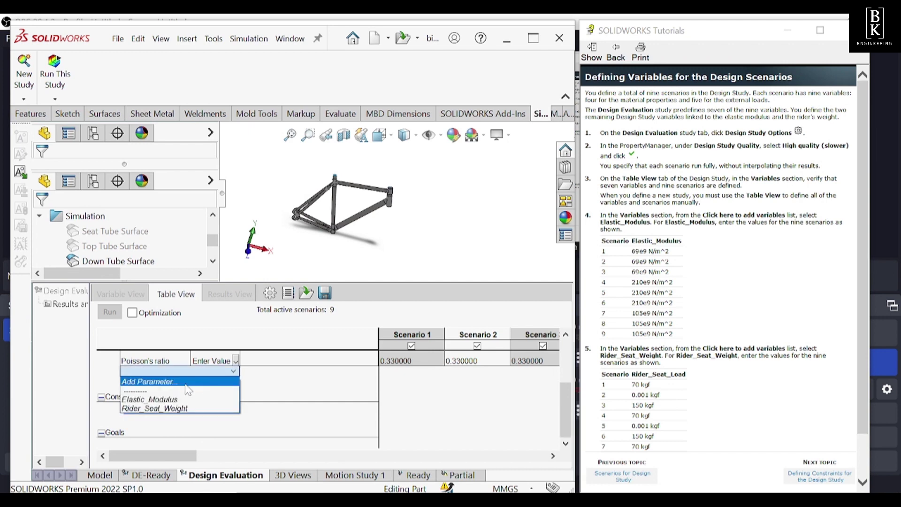
{"action": "left_click", "coordinate": [181, 399]}
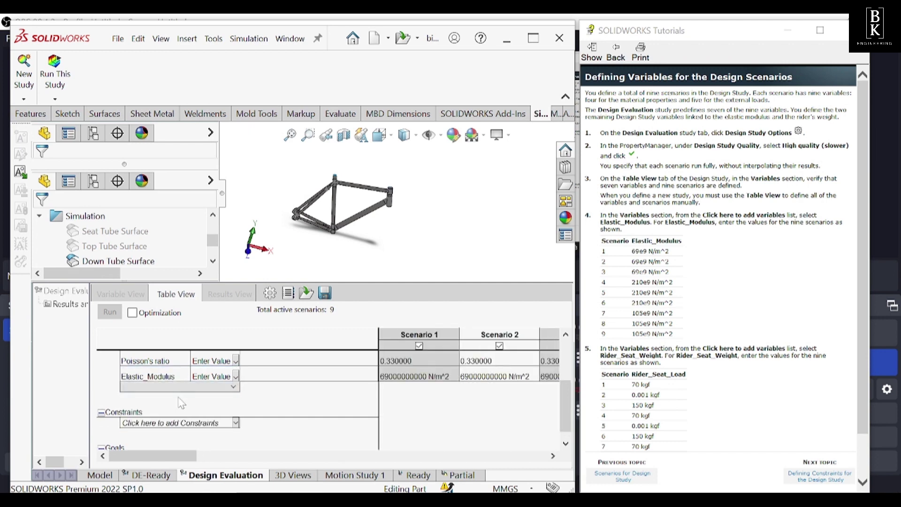
Step: Set Elastic_Modulus to 69e9, 210e9 and 105e9 N/m^2 for scenarios 1-3, 4-6 and 7-9, and add Rider_Seat_Weight as a variable
{"action": "left_click", "coordinate": [445, 377]}
{"action": "left_click", "coordinate": [444, 376]}
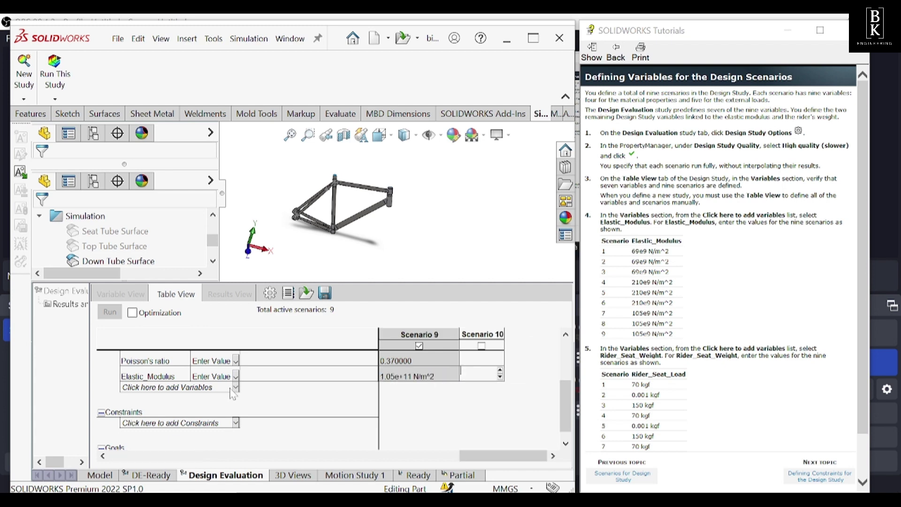
{"action": "left_click", "coordinate": [235, 387]}
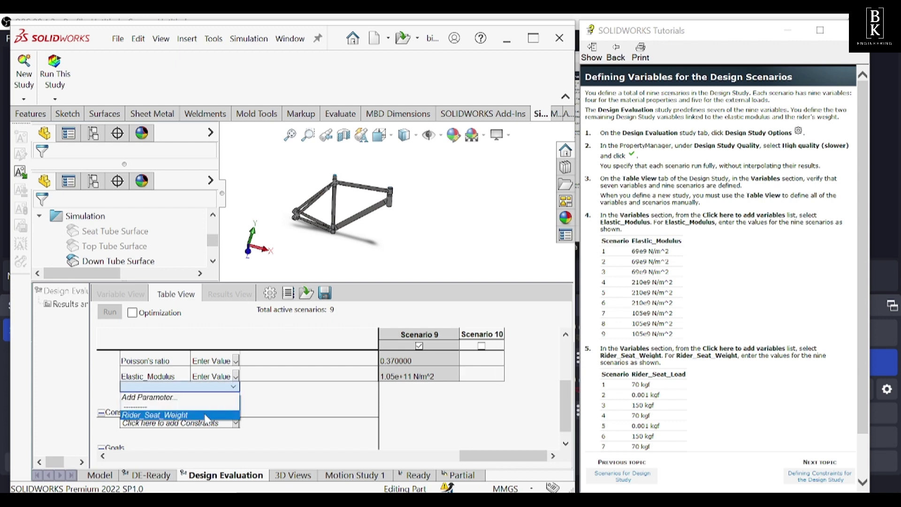
{"action": "left_click", "coordinate": [205, 415]}
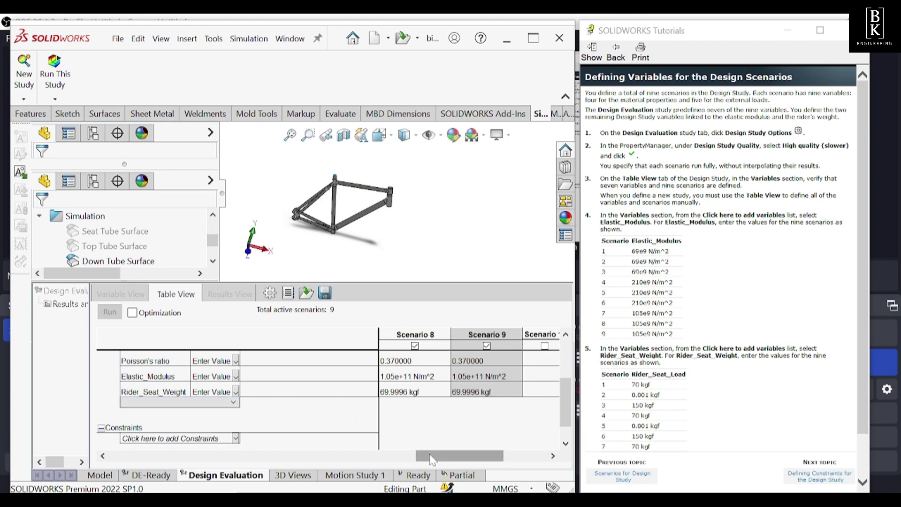
Step: Fill in Rider_Seat_Weight for the nine scenarios, repeating 70, 0.001 and 150 kgf in that order
{"action": "left_click_drag", "start_coordinate": [432, 455], "coordinate": [123, 455]}
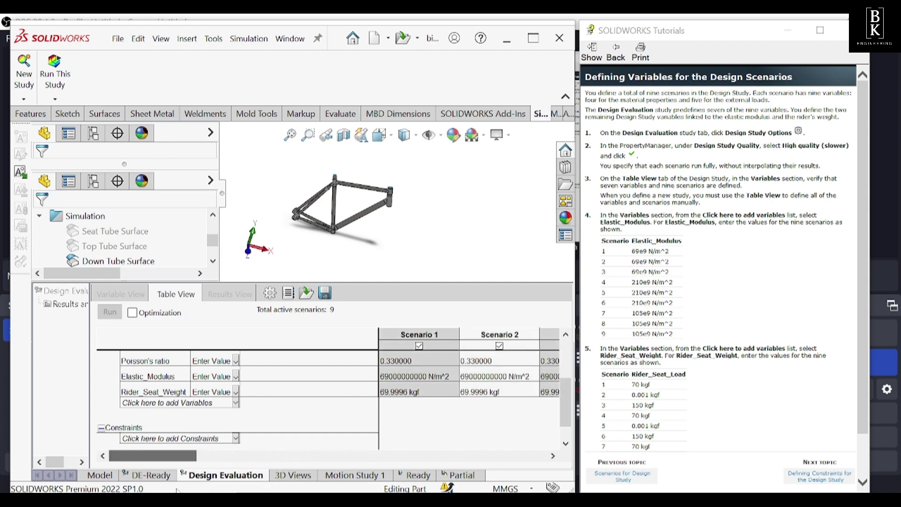
{"action": "left_click", "coordinate": [421, 393]}
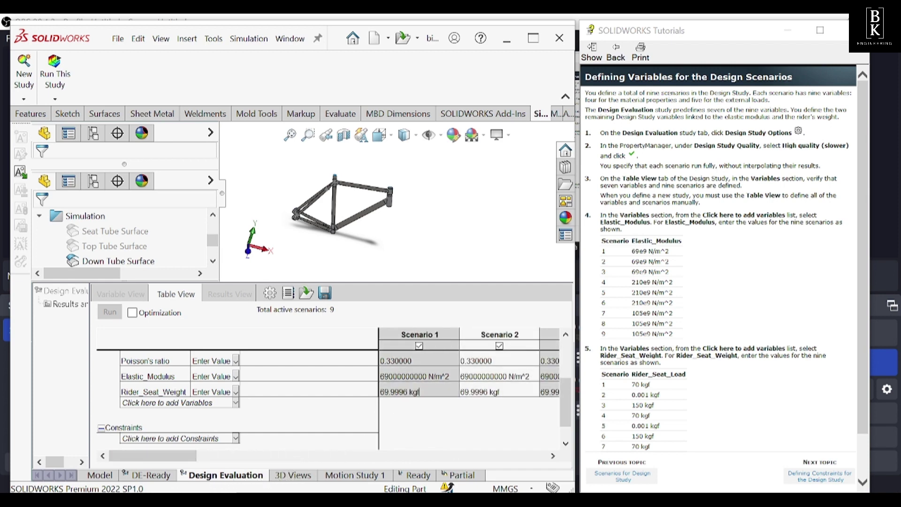
{"action": "left_click", "coordinate": [403, 391]}
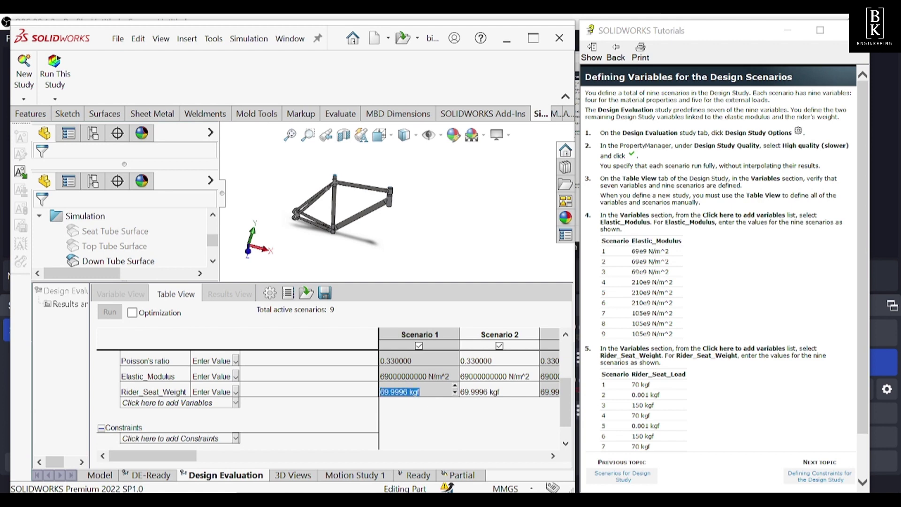
{"action": "type", "text": "70"}
{"action": "key", "text": "Tab"}
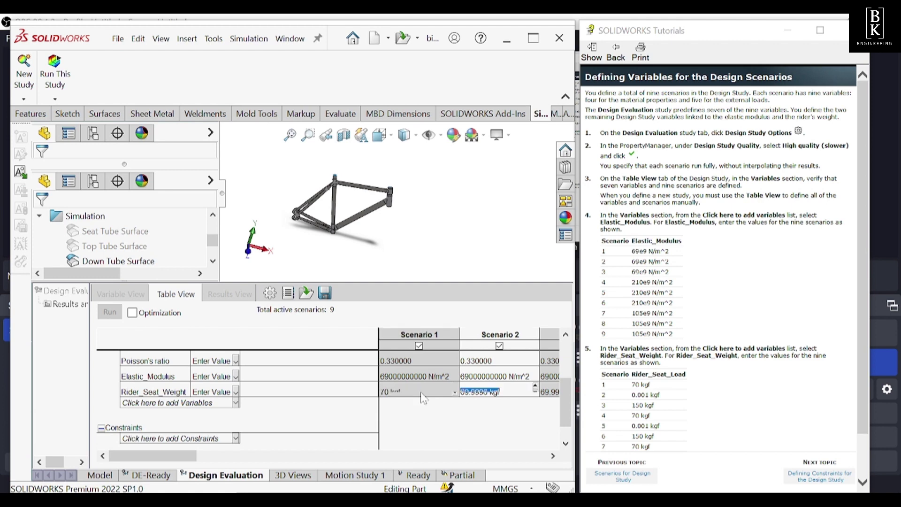
{"action": "type", "text": "0.001 kgf"}
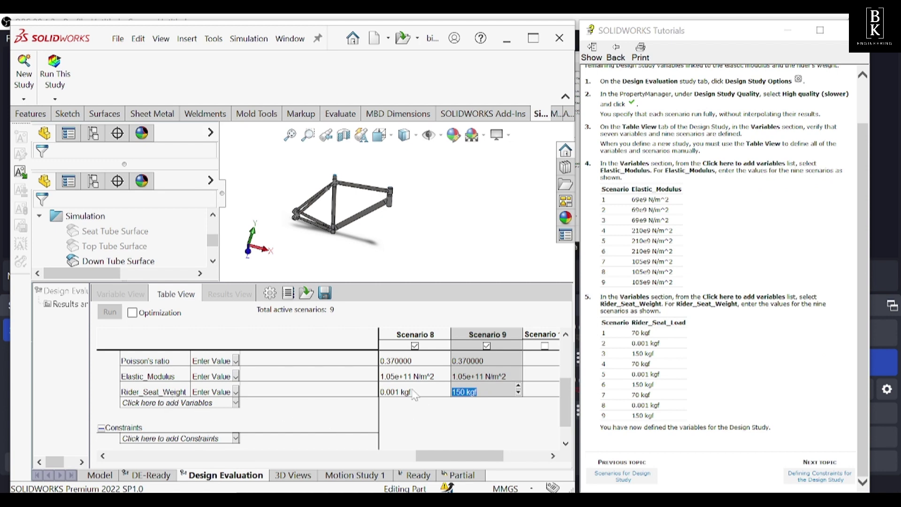
Step: Advance the tutorial to Defining Constraints for the Design Study and add a Frame Displacement constraint of less than 1 mm
{"action": "left_click", "coordinate": [820, 476]}
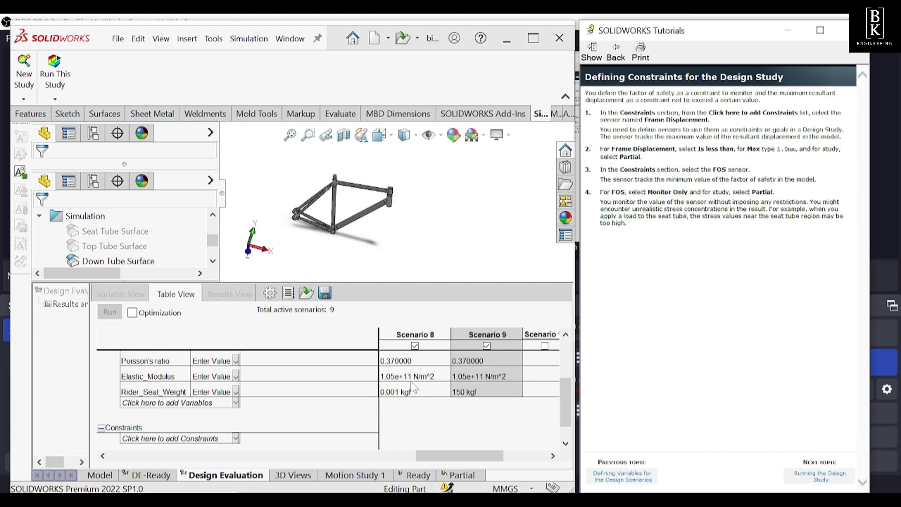
{"action": "left_click", "coordinate": [228, 439]}
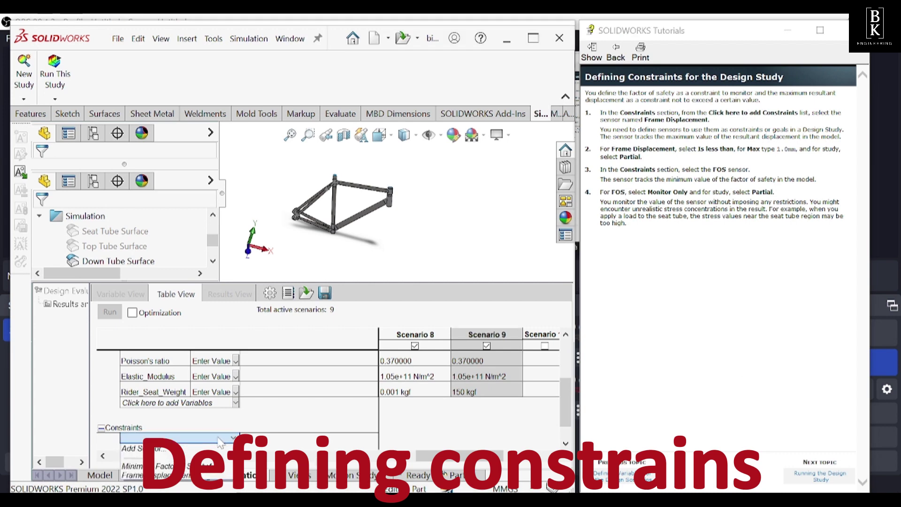
{"action": "left_click", "coordinate": [233, 437]}
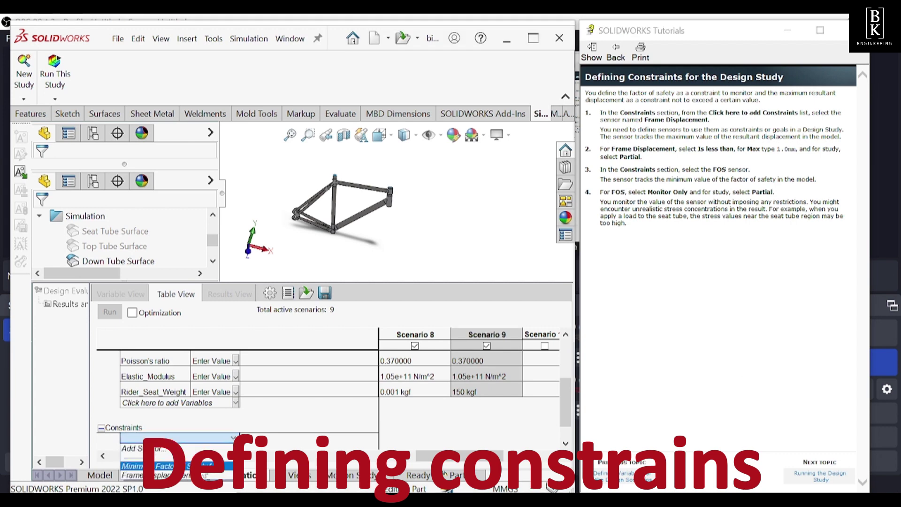
{"action": "left_click", "coordinate": [192, 475]}
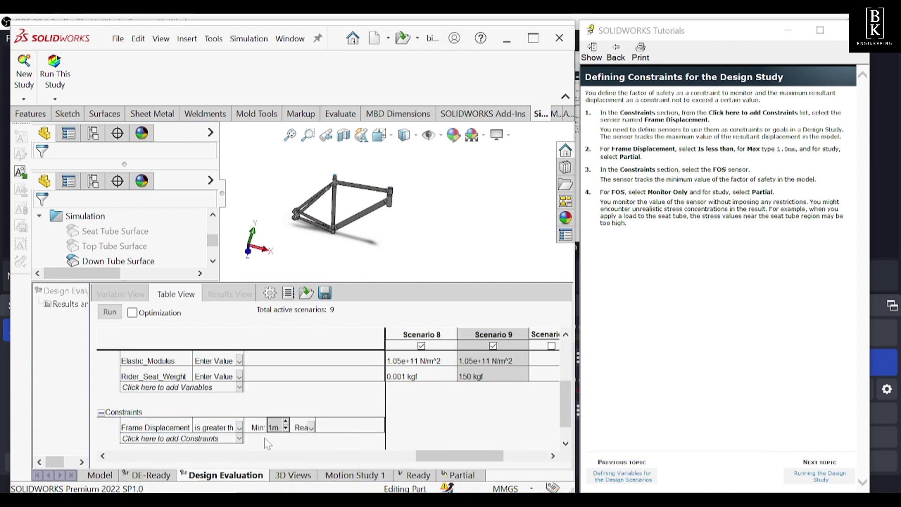
{"action": "left_click", "coordinate": [240, 431]}
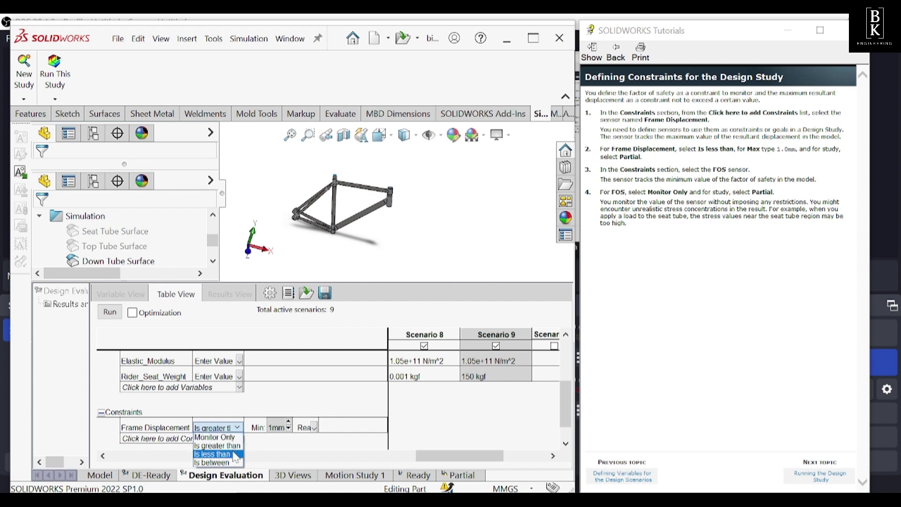
{"action": "left_click", "coordinate": [235, 454]}
{"action": "left_click", "coordinate": [288, 428]}
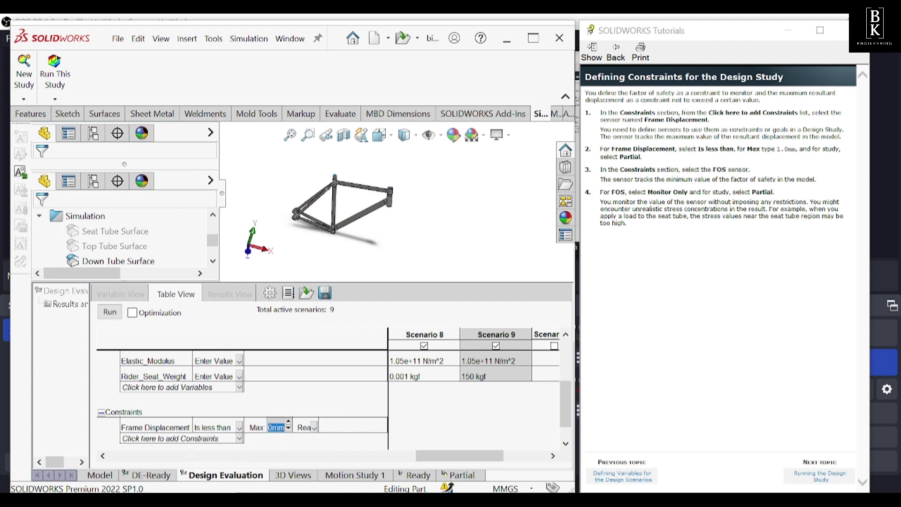
{"action": "left_click", "coordinate": [288, 421]}
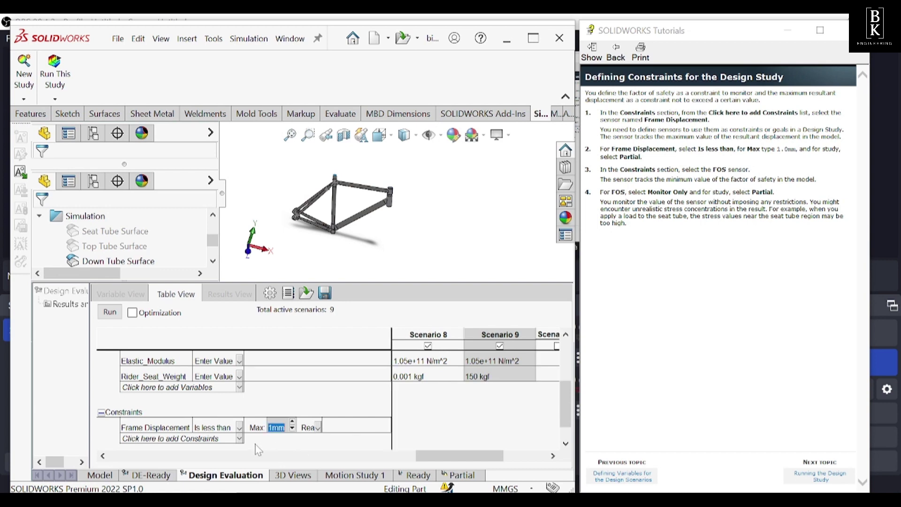
Step: Add Minimum Factor of Safety4 as a Monitor Only constraint and assign both constraints to the Partial study
{"action": "left_click", "coordinate": [239, 440]}
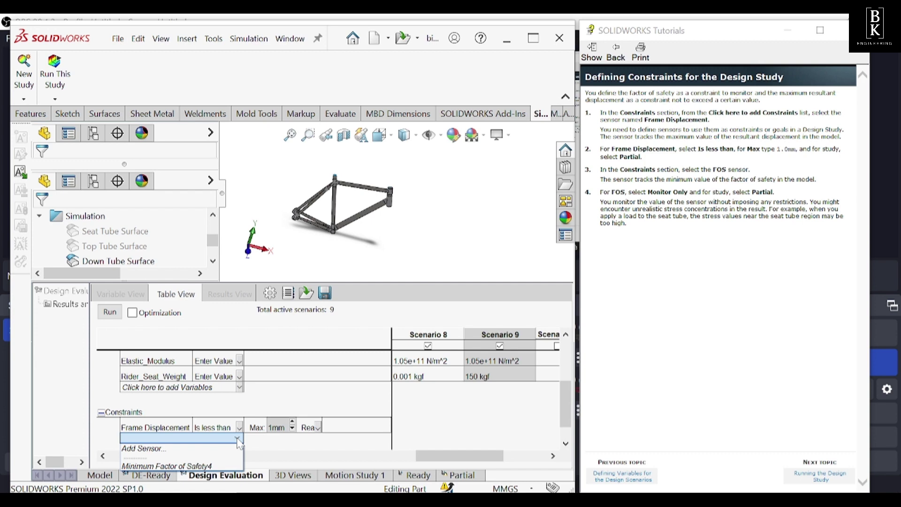
{"action": "left_click", "coordinate": [216, 466]}
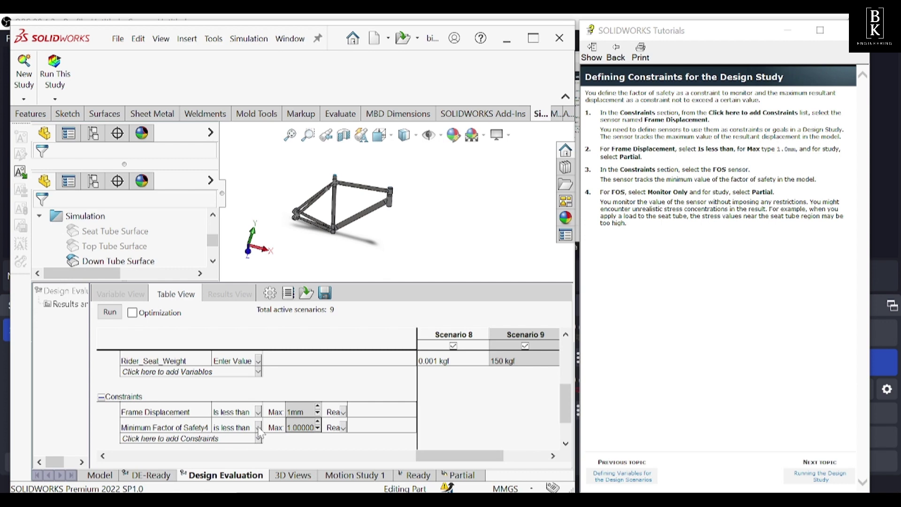
{"action": "left_click", "coordinate": [344, 411]}
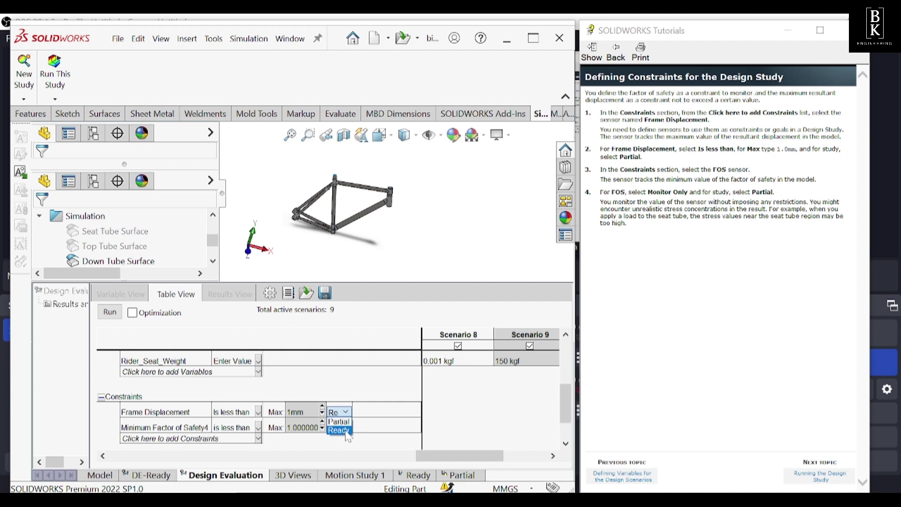
{"action": "left_click", "coordinate": [346, 422]}
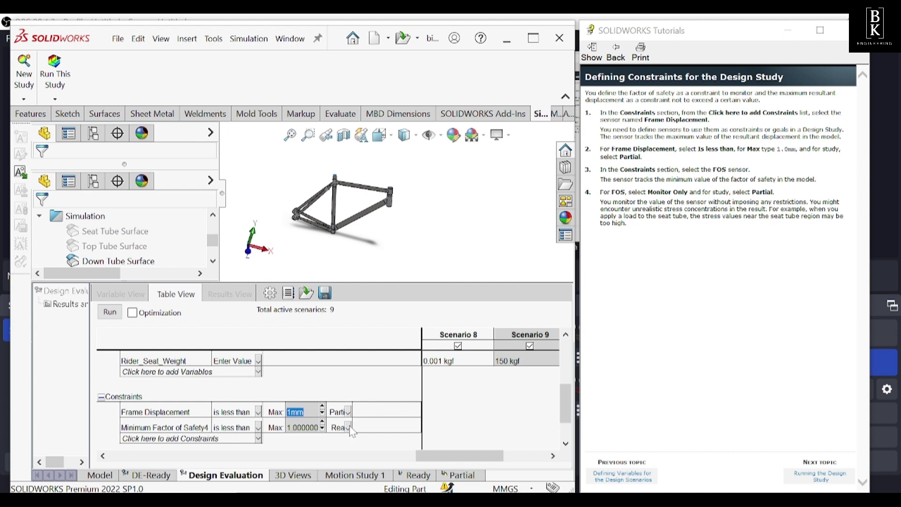
{"action": "left_click", "coordinate": [347, 427]}
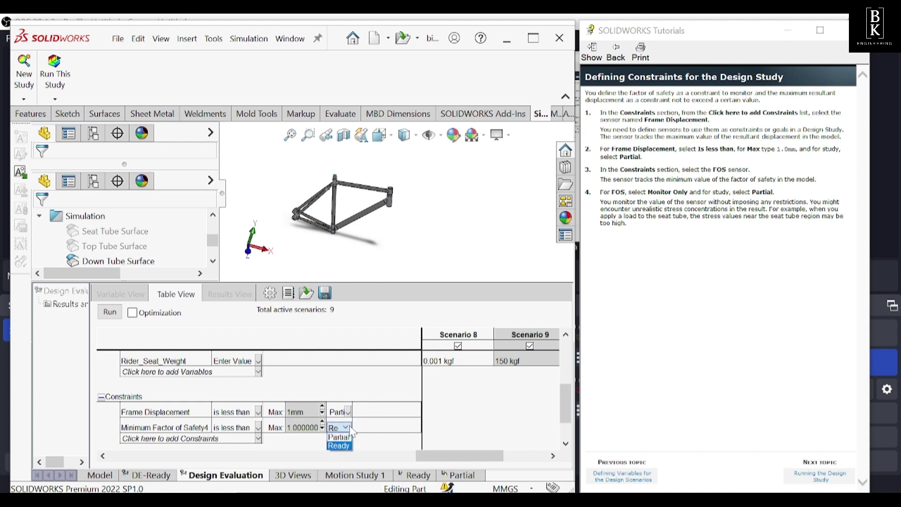
{"action": "left_click", "coordinate": [339, 436]}
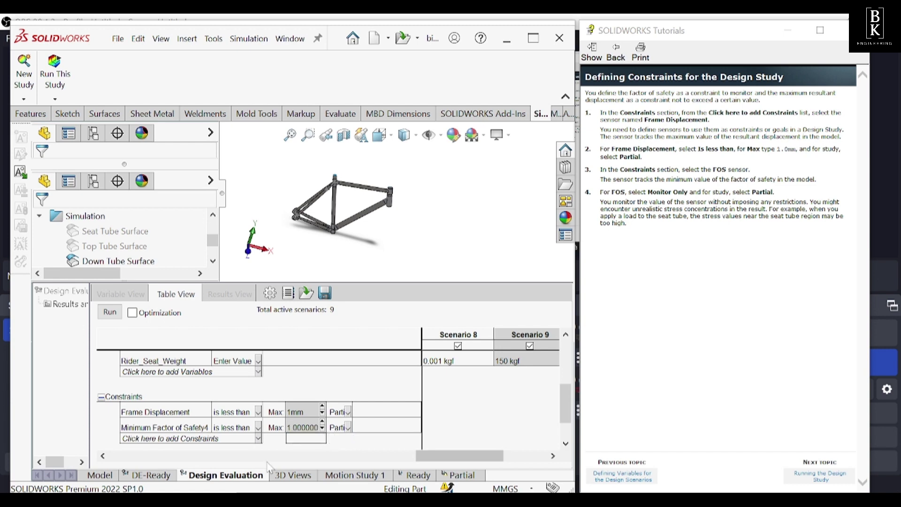
{"action": "left_click", "coordinate": [257, 429]}
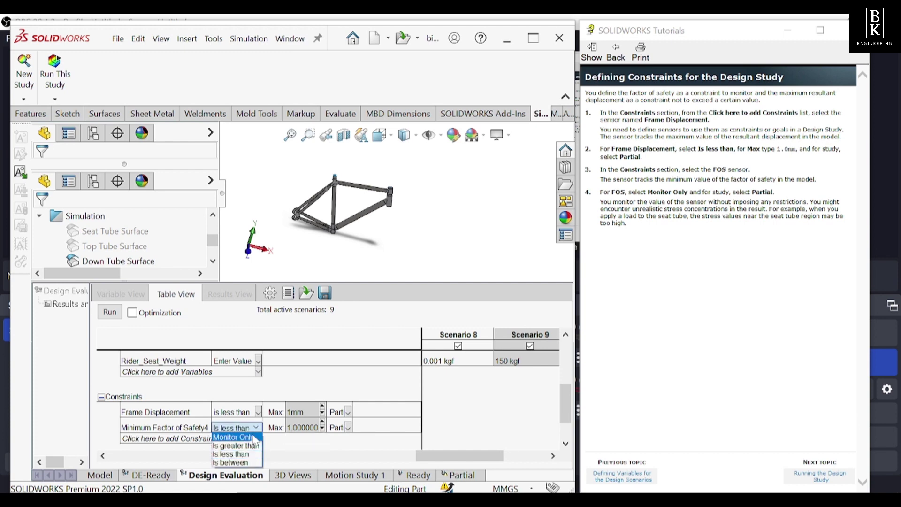
{"action": "left_click", "coordinate": [254, 441]}
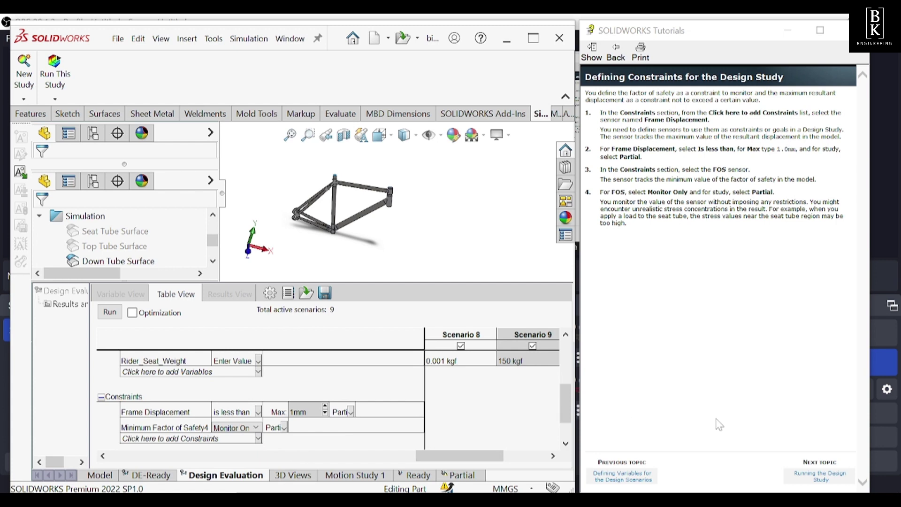
Step: Advance the tutorial to Running the Design Study, review the variables and constraints, and run the study without optimization
{"action": "left_click", "coordinate": [791, 469]}
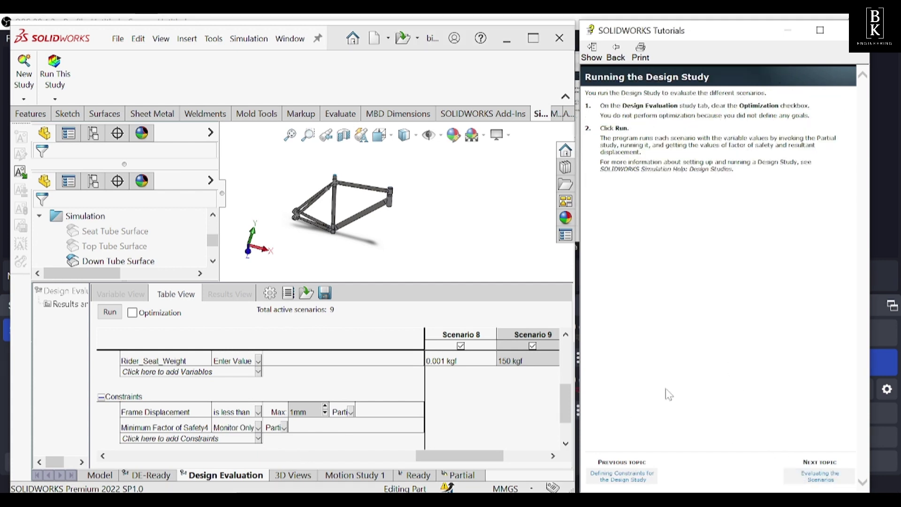
{"action": "scroll", "coordinate": [201, 348], "scroll_direction": "up", "scroll_amount": 5}
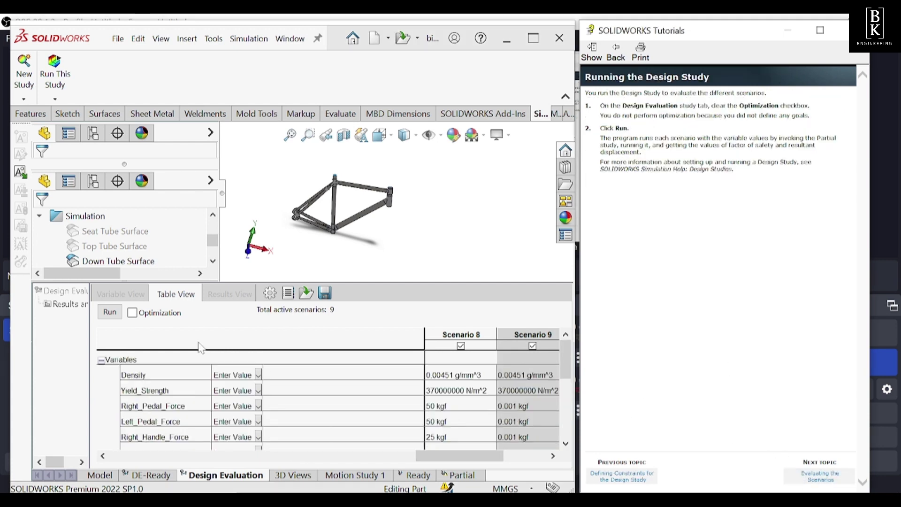
{"action": "scroll", "coordinate": [200, 347], "scroll_direction": "down", "scroll_amount": 5}
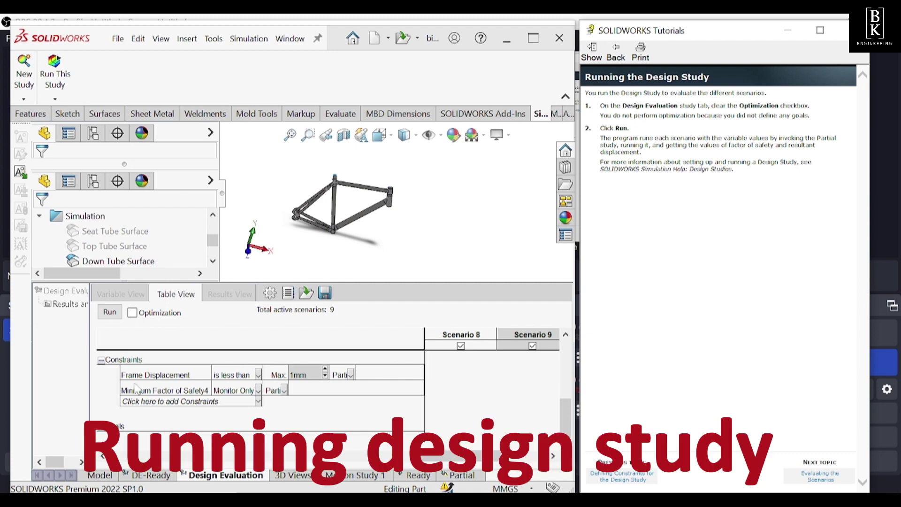
{"action": "scroll", "coordinate": [135, 379], "scroll_direction": "up", "scroll_amount": 5}
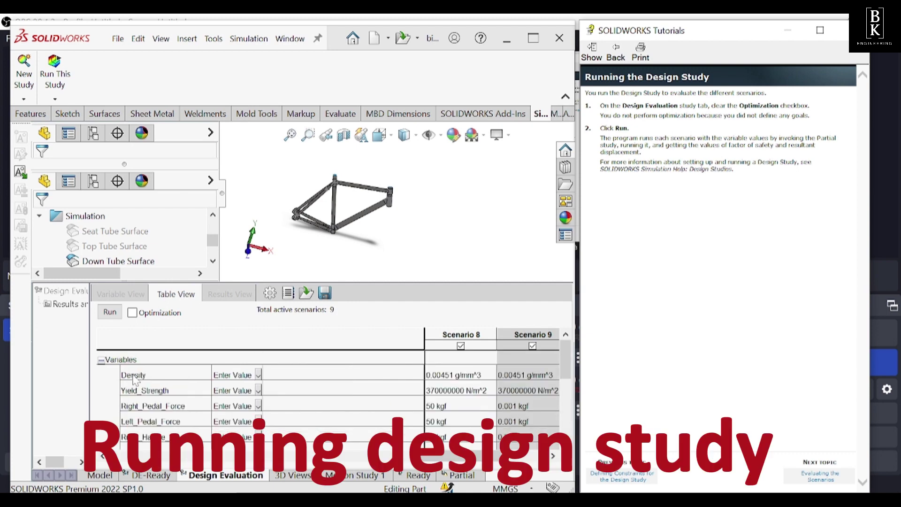
{"action": "left_click", "coordinate": [111, 314]}
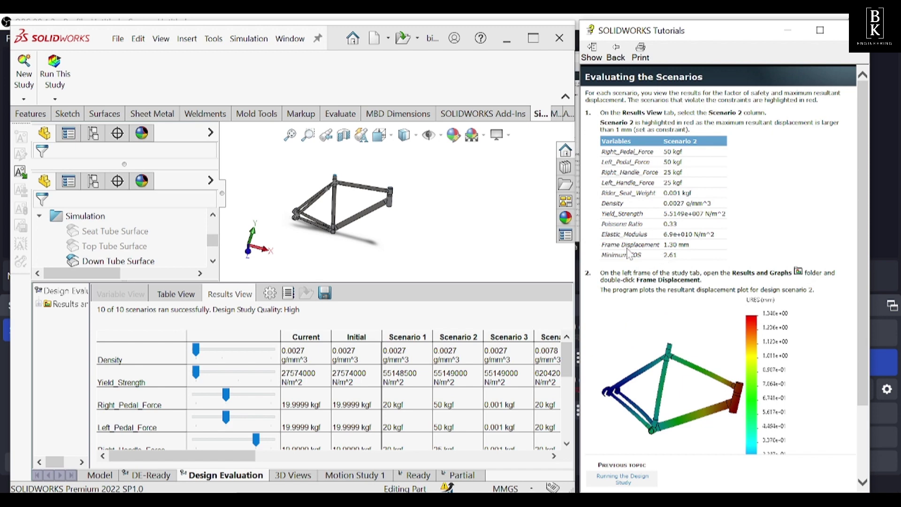
Step: Select Scenario 2 in the results, plot its Frame Displacement and examine the deformed frame from several angles
{"action": "left_click", "coordinate": [458, 334]}
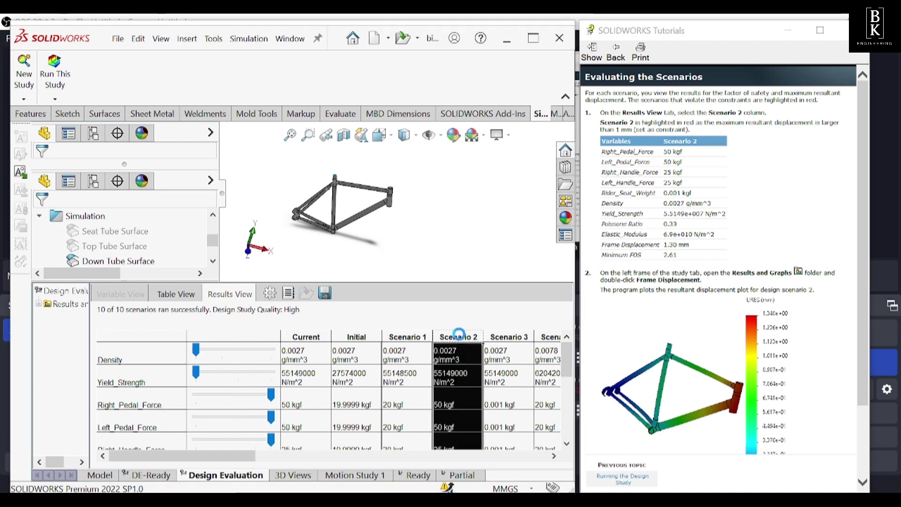
{"action": "left_click", "coordinate": [39, 304]}
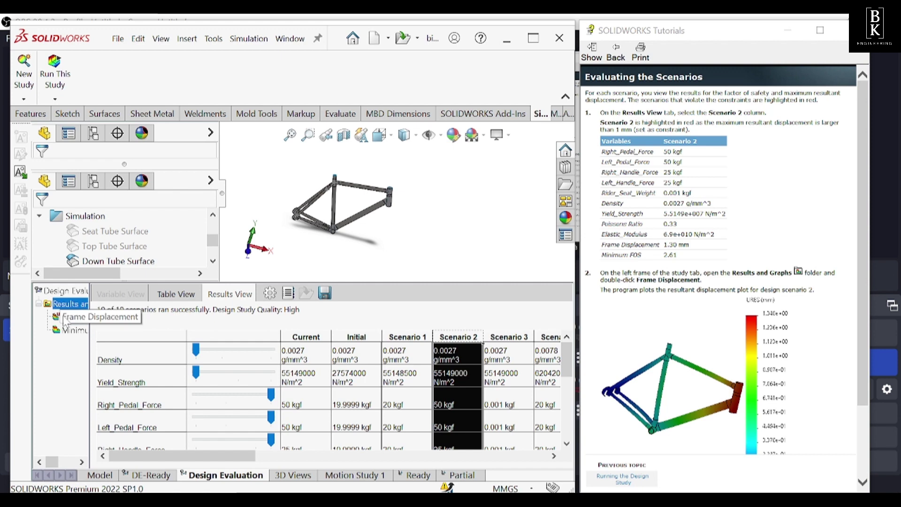
{"action": "double_click", "coordinate": [66, 317]}
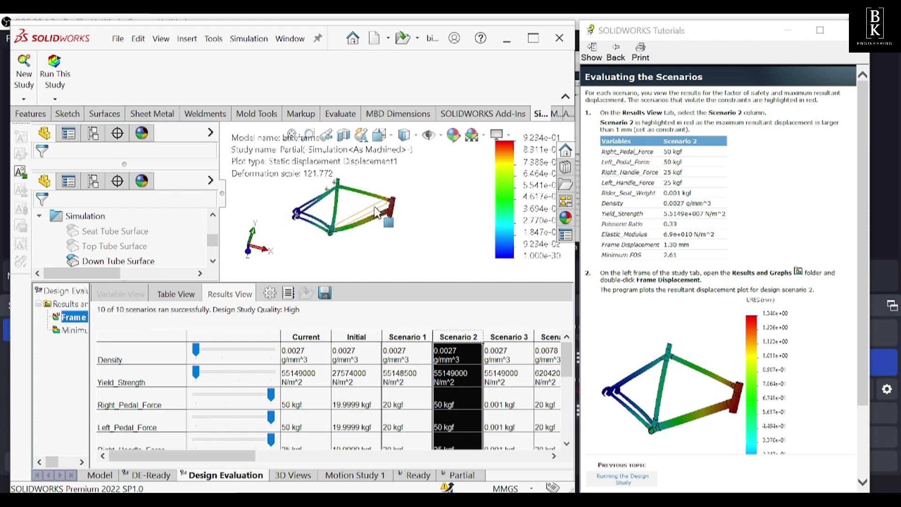
{"action": "scroll", "coordinate": [282, 200], "scroll_direction": "down", "scroll_amount": 4}
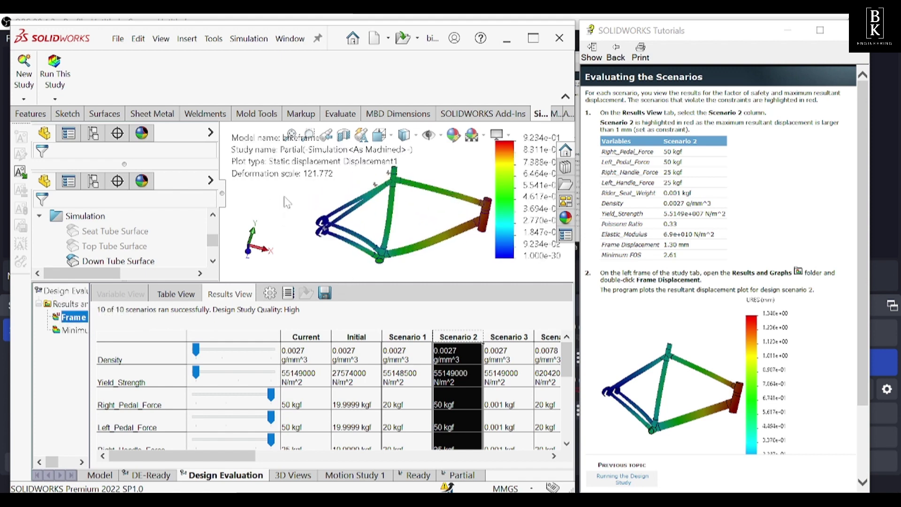
{"action": "scroll", "coordinate": [286, 202], "scroll_direction": "up", "scroll_amount": 1}
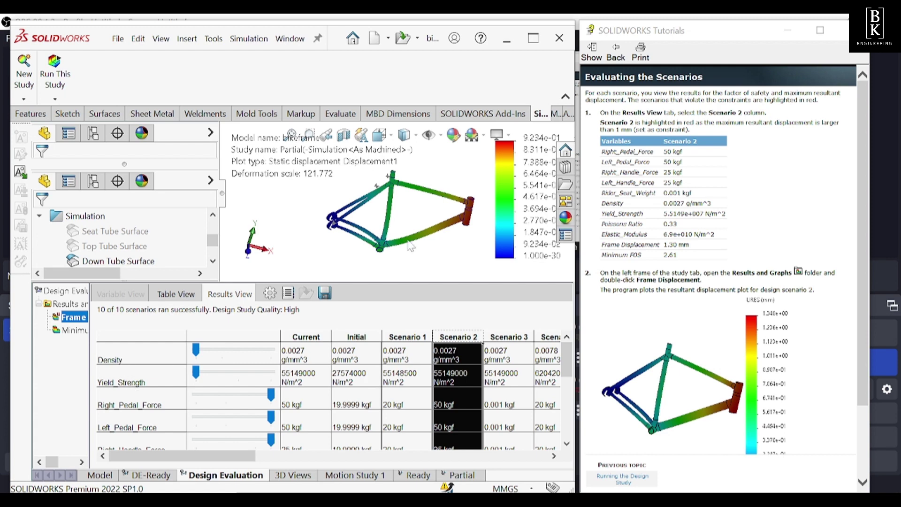
{"action": "scroll", "coordinate": [447, 205], "scroll_direction": "down", "scroll_amount": 4}
{"action": "scroll", "coordinate": [446, 205], "scroll_direction": "up", "scroll_amount": 4}
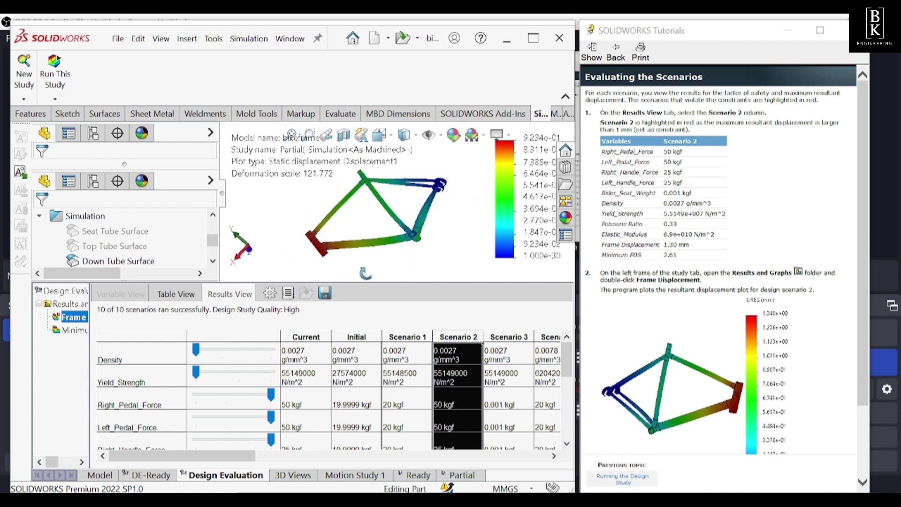
{"action": "middle_click_drag", "start_coordinate": [428, 212], "coordinate": [432, 197]}
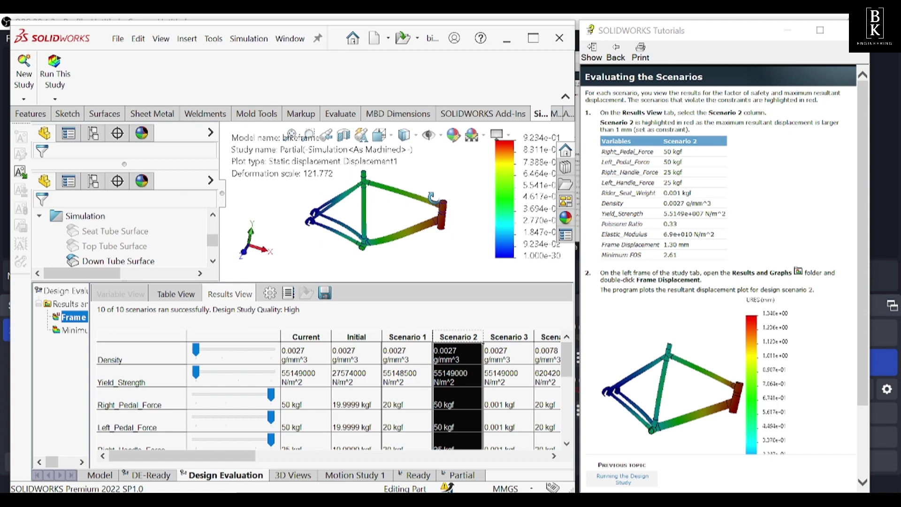
{"action": "scroll", "coordinate": [427, 193], "scroll_direction": "up", "scroll_amount": 3}
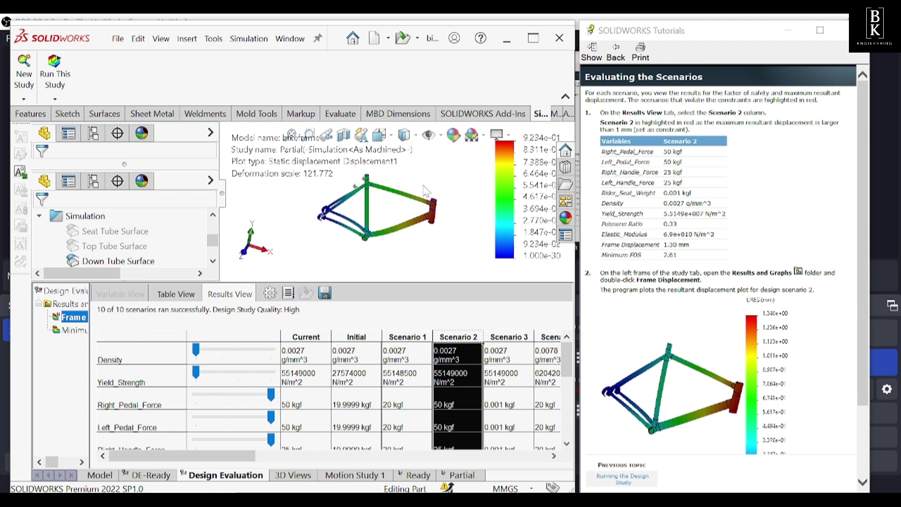
Step: Plot the Frame Displacement for Scenario 3, collapse the Results and Graphs folder and read on in the tutorial
{"action": "left_click", "coordinate": [510, 335]}
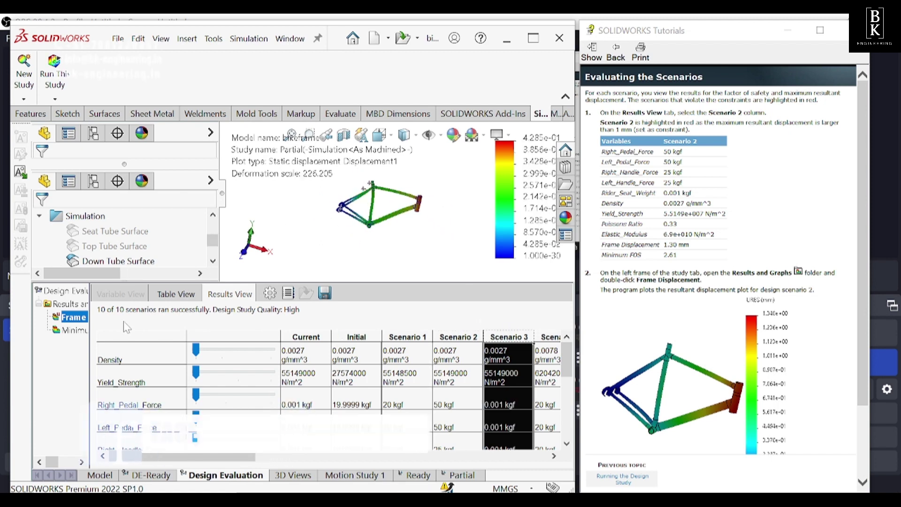
{"action": "double_click", "coordinate": [72, 319]}
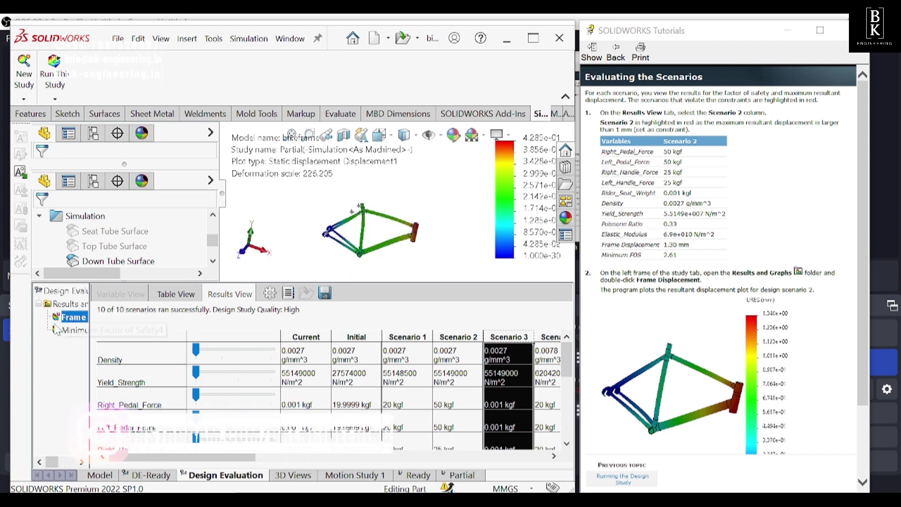
{"action": "left_click", "coordinate": [39, 305]}
{"action": "scroll", "coordinate": [617, 370], "scroll_direction": "down", "scroll_amount": 3}
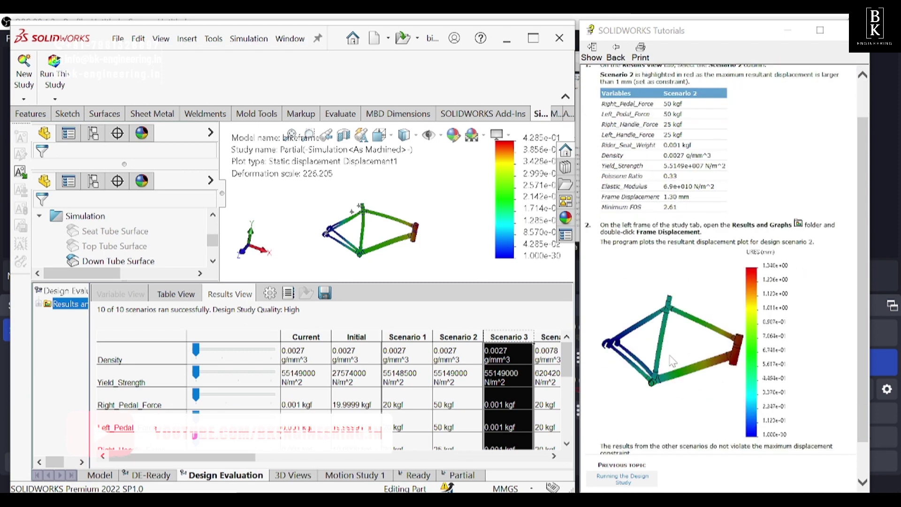